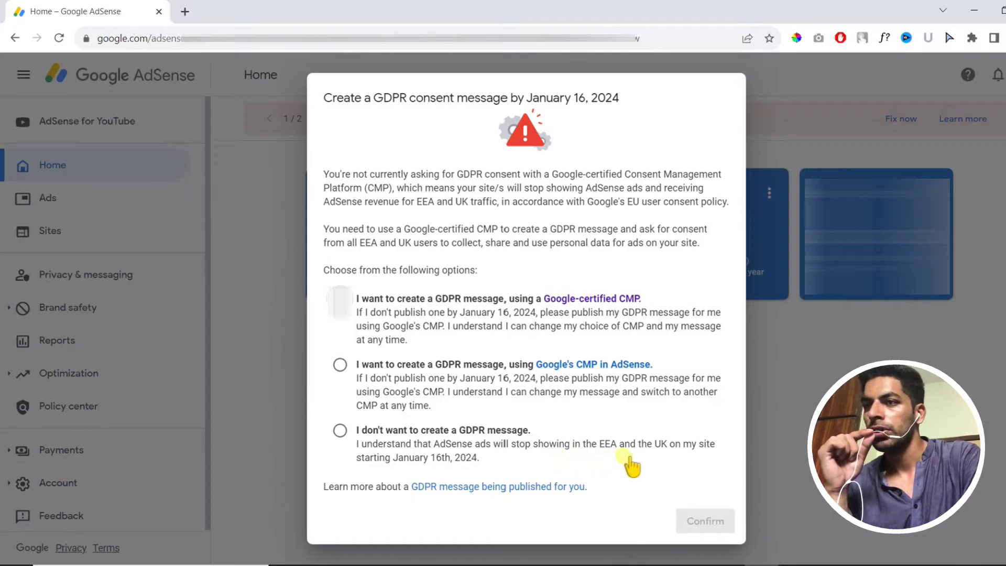
- Choose Google's CMP in AdSense as the way to build the GDPR consent message
left_click(451, 365)
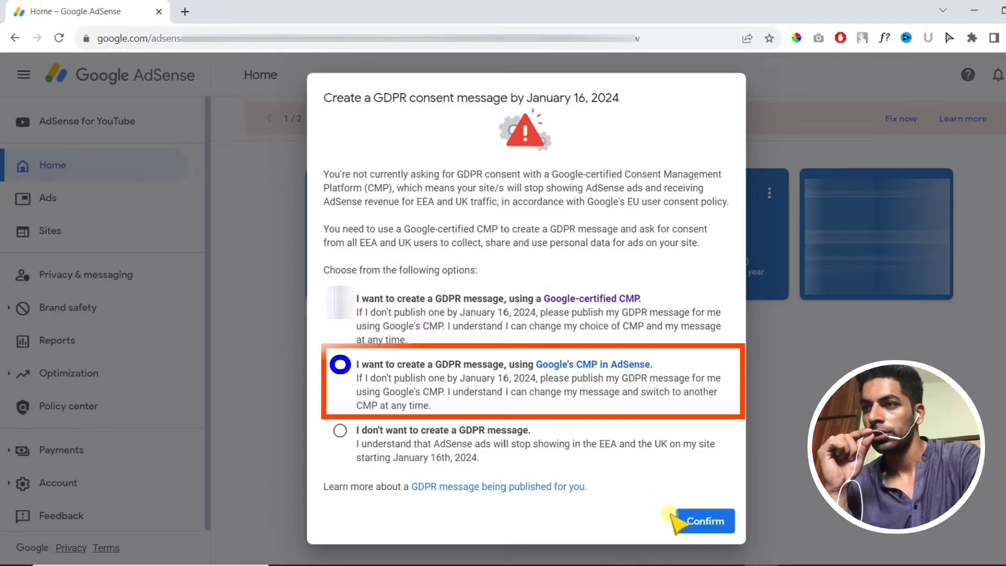
- Confirm the Google's CMP option and start a GDPR message from the Home page alert banner
left_click(699, 522)
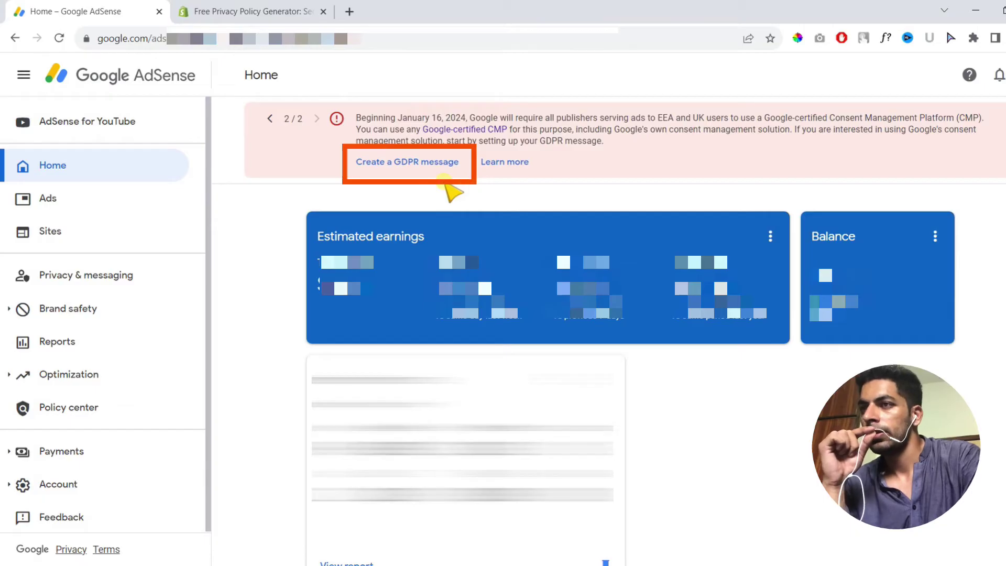
left_click(422, 163)
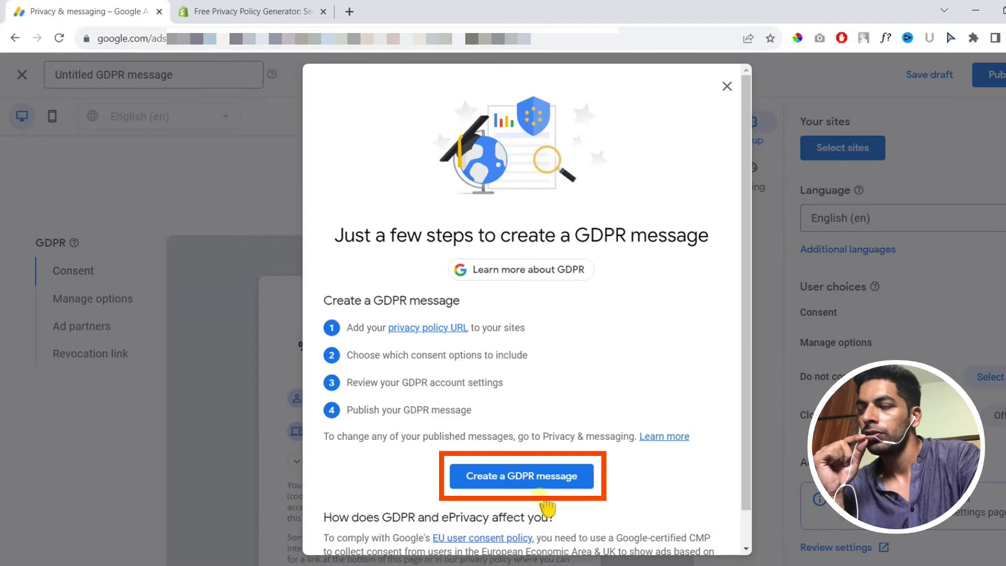
- Begin the message, retitle it from Untitled to 'My GDPR message', and show the site list
left_click(519, 476)
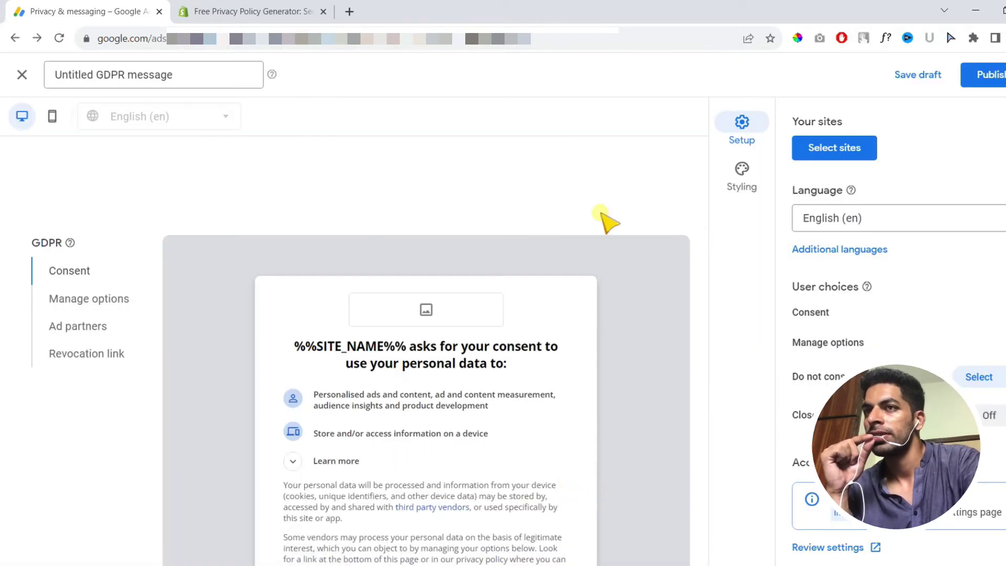
double_click(84, 75)
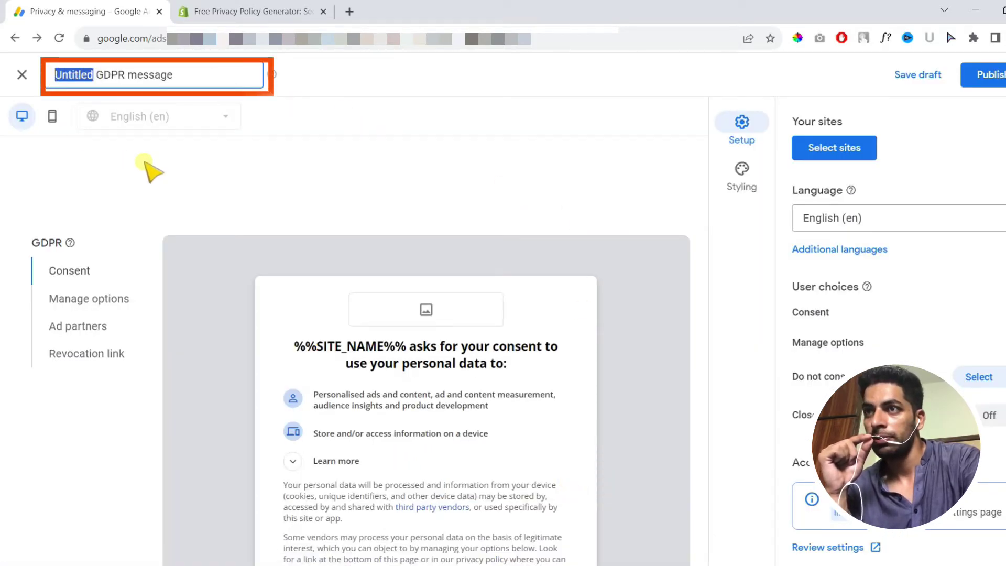
type("MY")
key("BackSpace")
type("y")
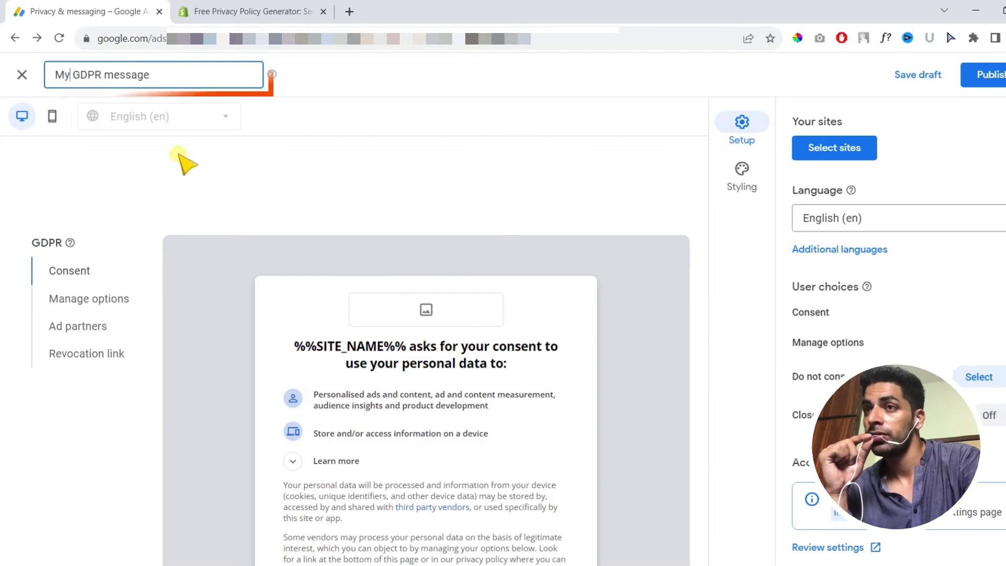
left_click(182, 161)
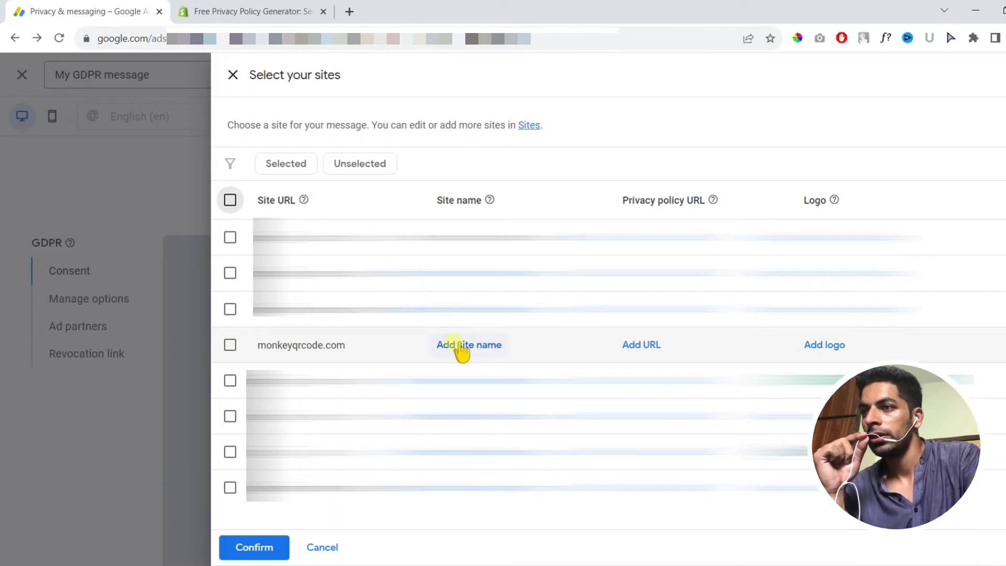
left_click(496, 352)
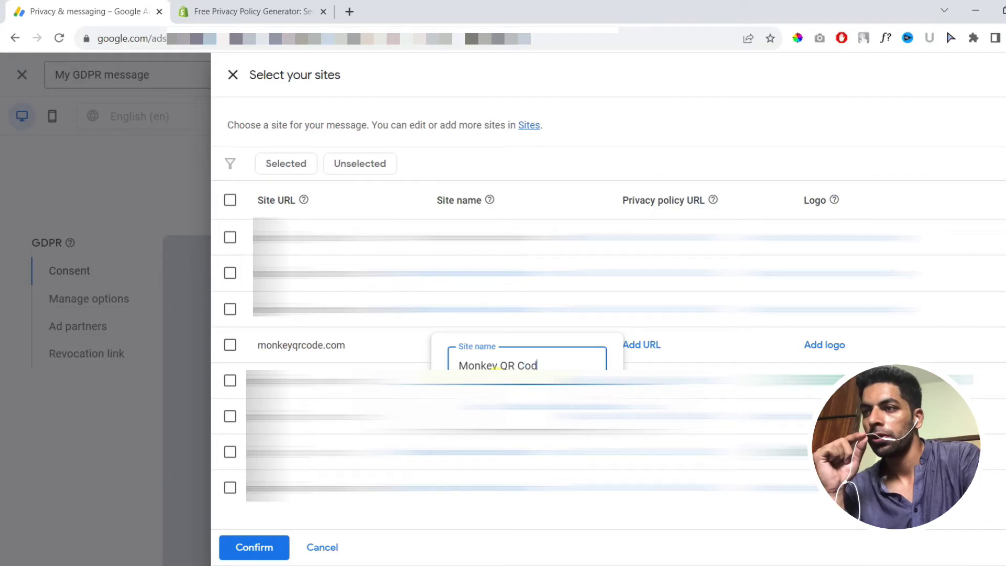
key("Return")
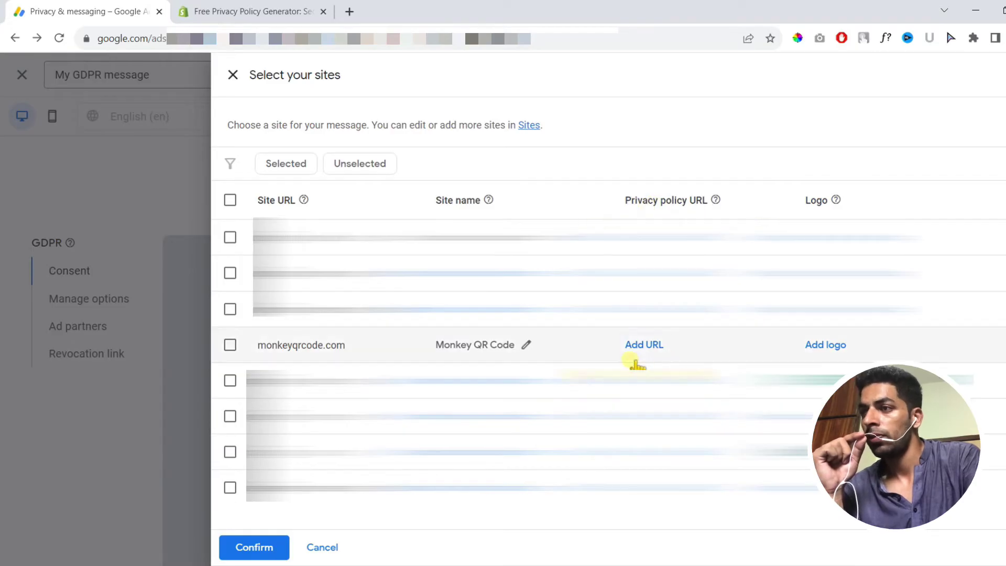
left_click(659, 350)
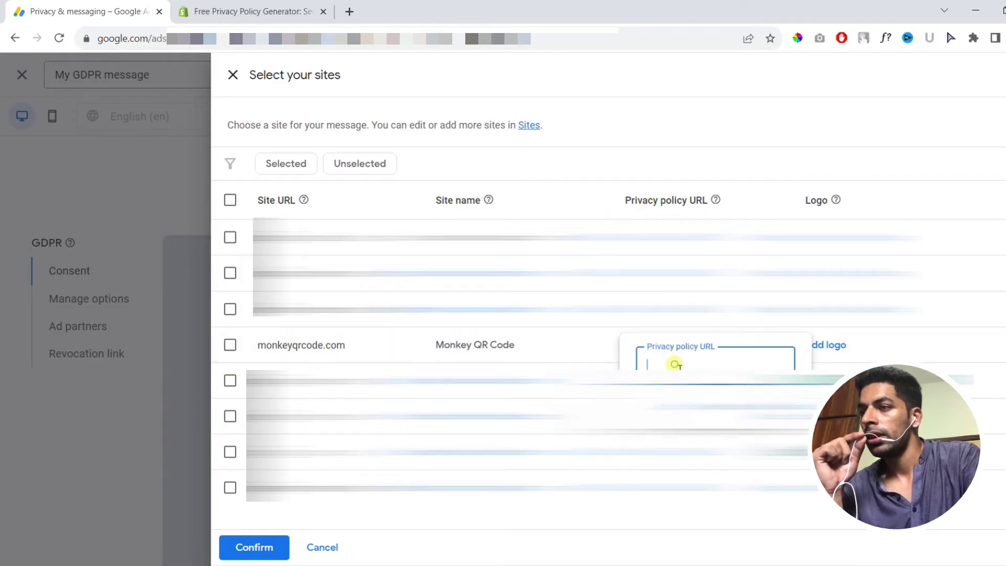
key("ctrl+v")
key("Tab")
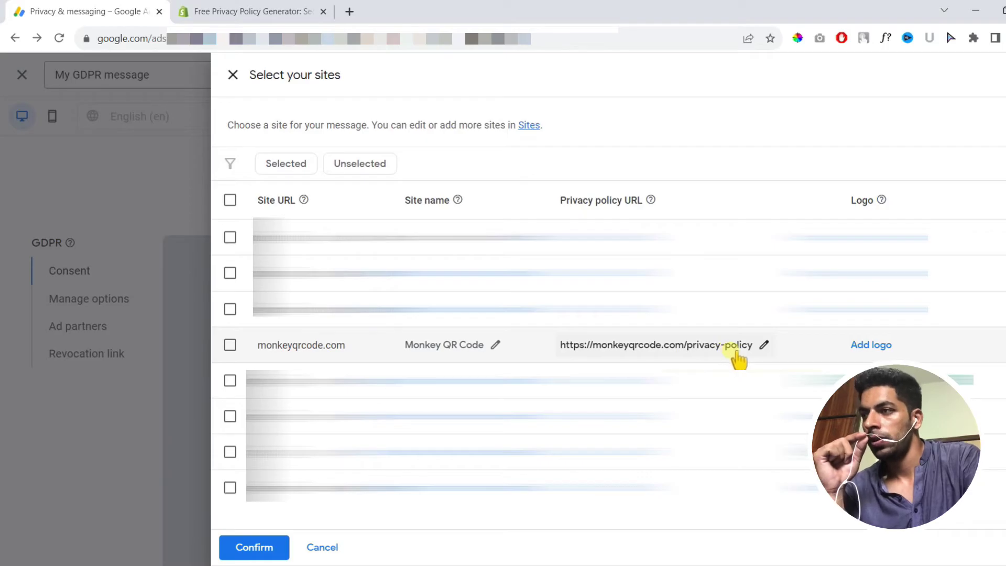
- Upload mqrc-favicon.png as the monkeyqrcode.com logo and tick that site for the message
left_click(870, 345)
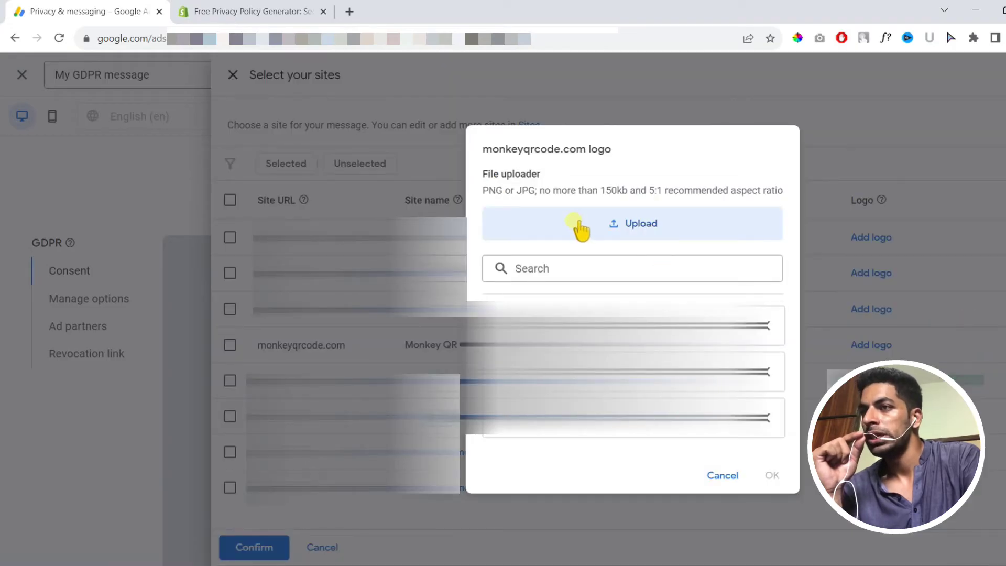
left_click(654, 225)
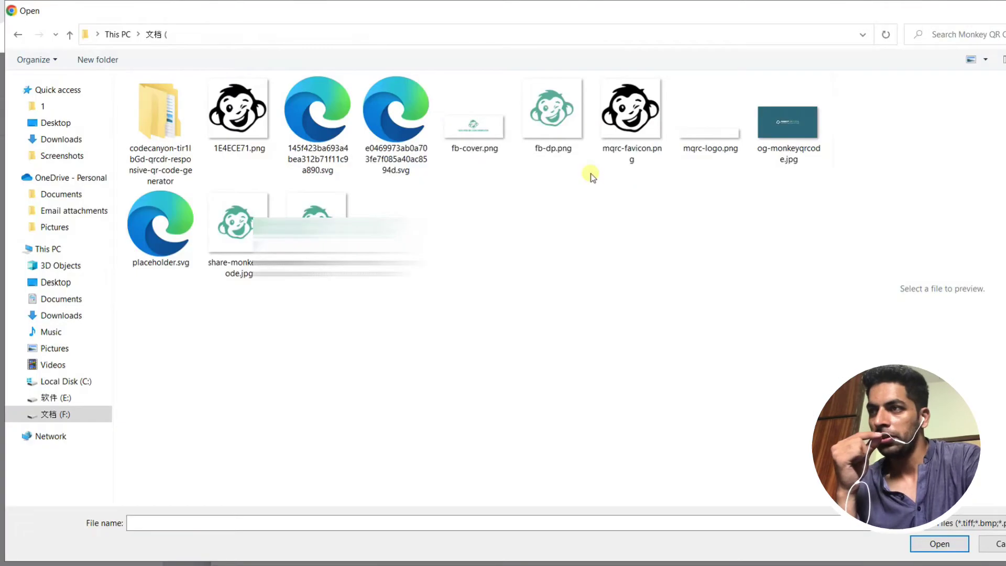
double_click(640, 135)
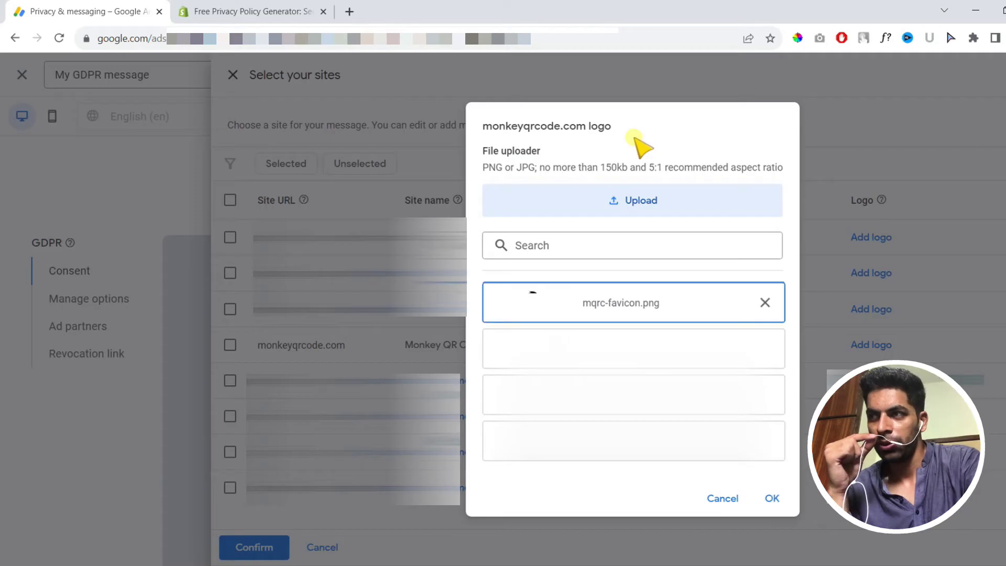
left_click(773, 501)
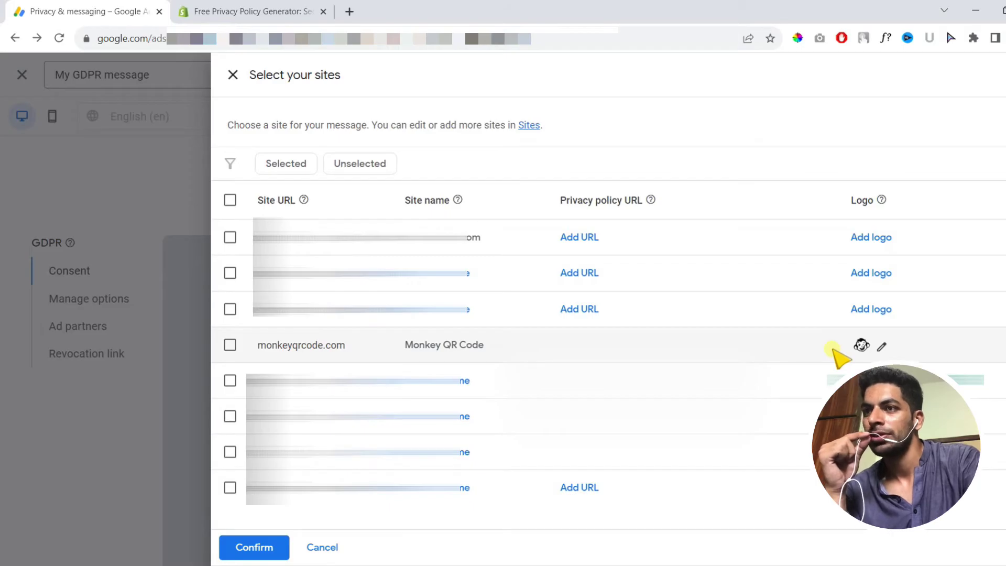
left_click(233, 346)
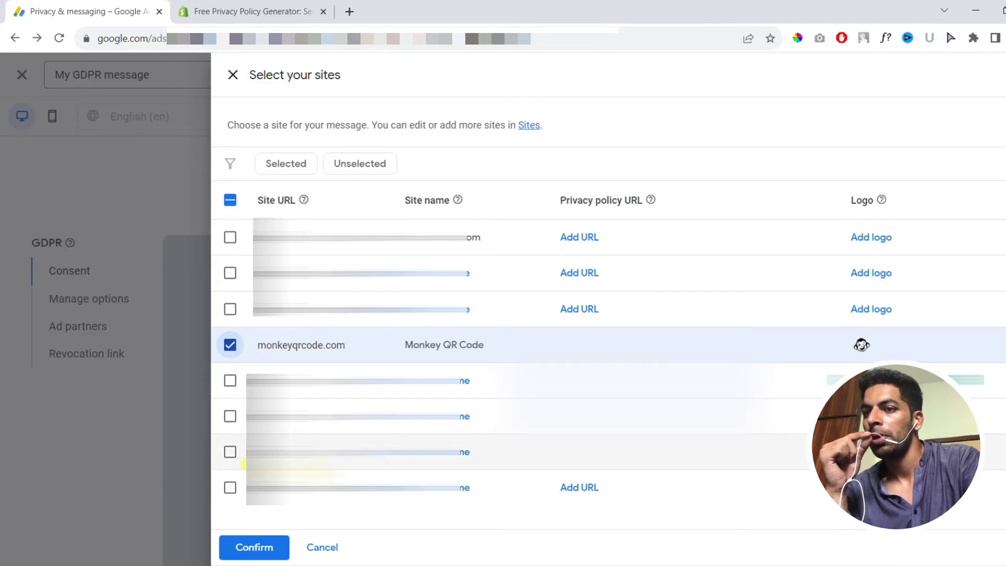
left_click(256, 548)
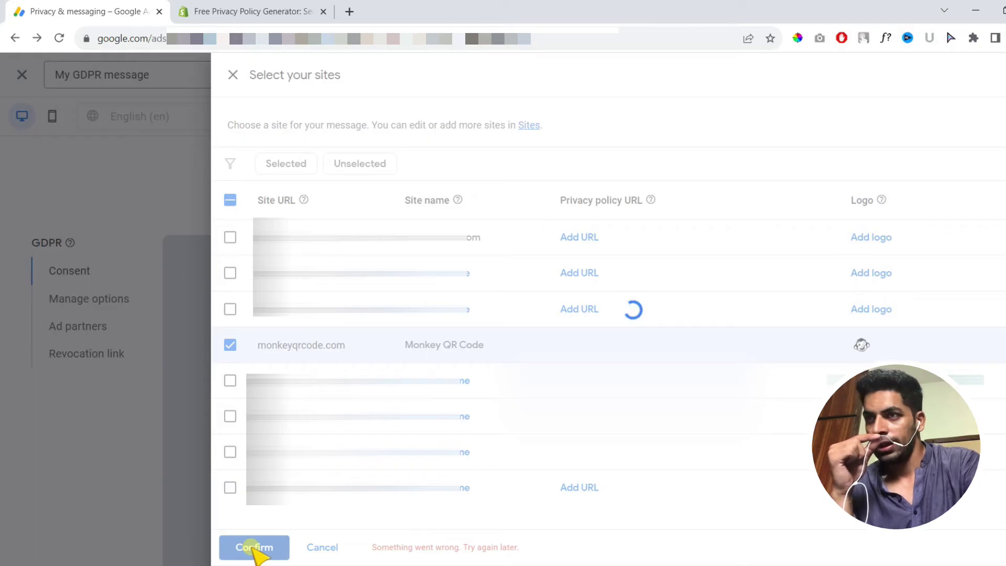
- Confirm monkeyqrcode.com as the message's site, retrying after the error
left_click(257, 547)
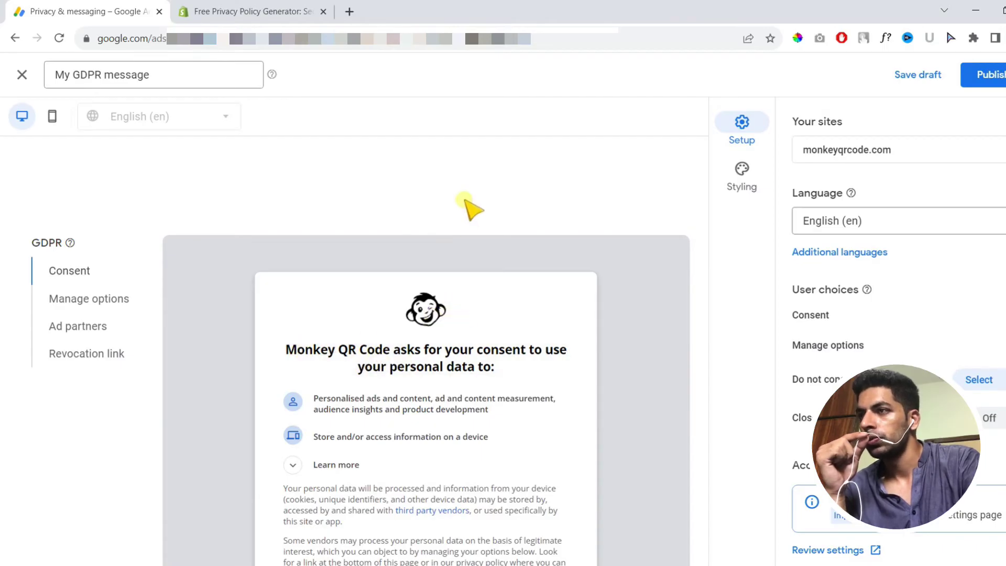
left_click(864, 226)
left_click(864, 223)
left_click(855, 282)
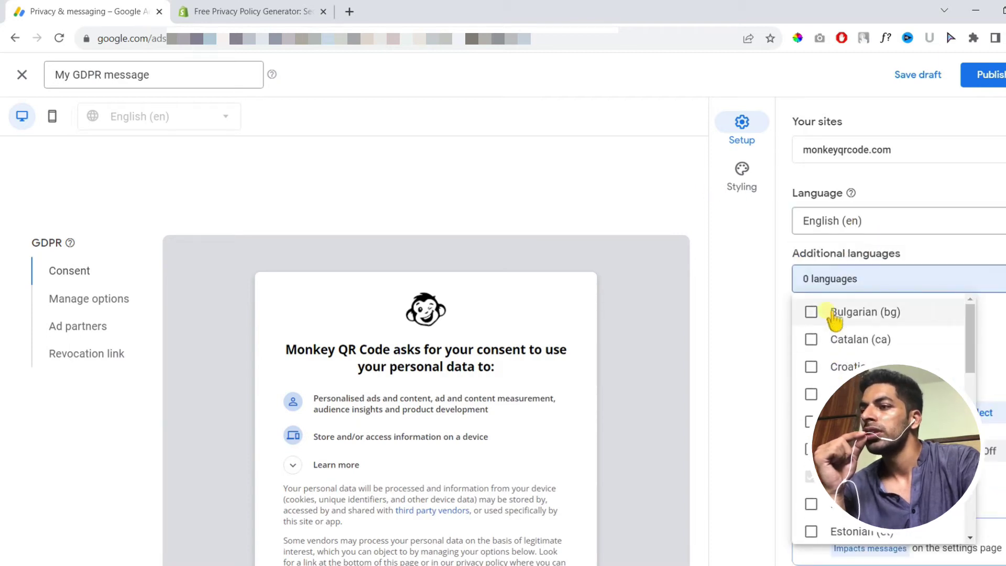
- Tick additional languages until 29 are selected alongside English (en)
left_click(811, 312)
left_click(811, 339)
left_click(810, 366)
scroll(811, 394, "down", 3)
left_click(810, 394)
left_click(811, 394)
left_click(811, 475)
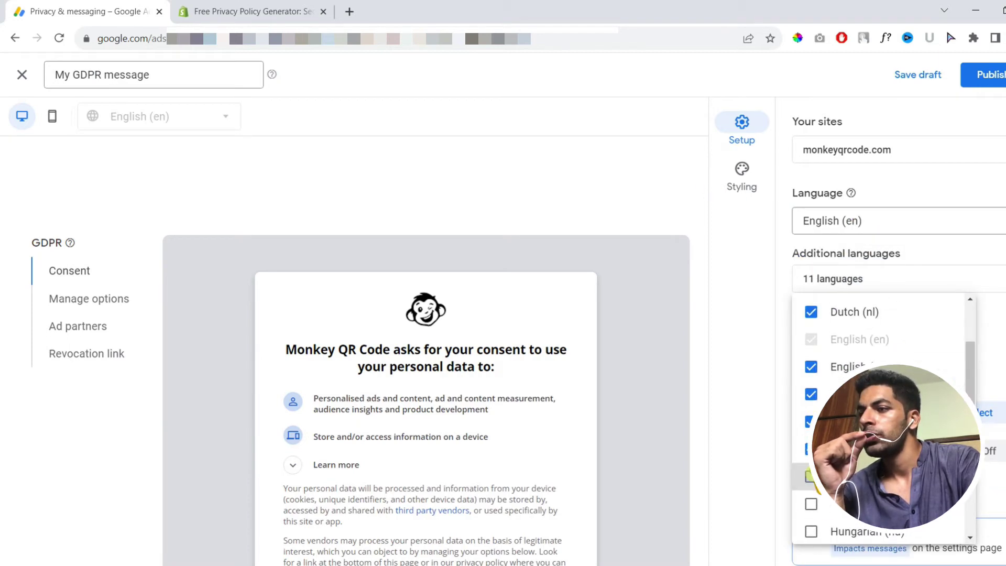
left_click(809, 449)
scroll(811, 503, "down", 3)
left_click(811, 503)
scroll(811, 503, "down", 3)
left_click(811, 502)
scroll(811, 503, "down", 3)
left_click(811, 503)
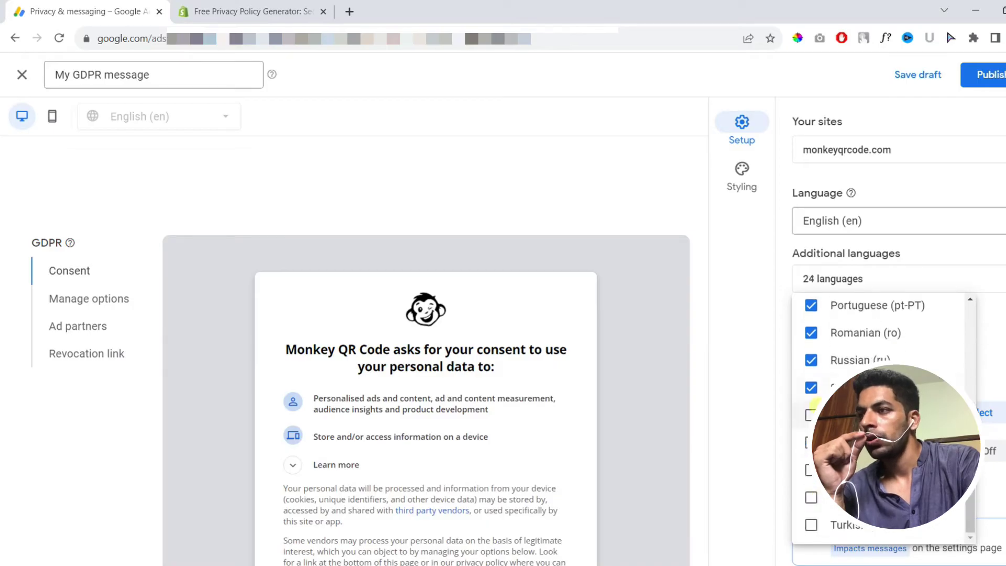
left_click(810, 498)
scroll(810, 471, "up", 3)
left_click(775, 377)
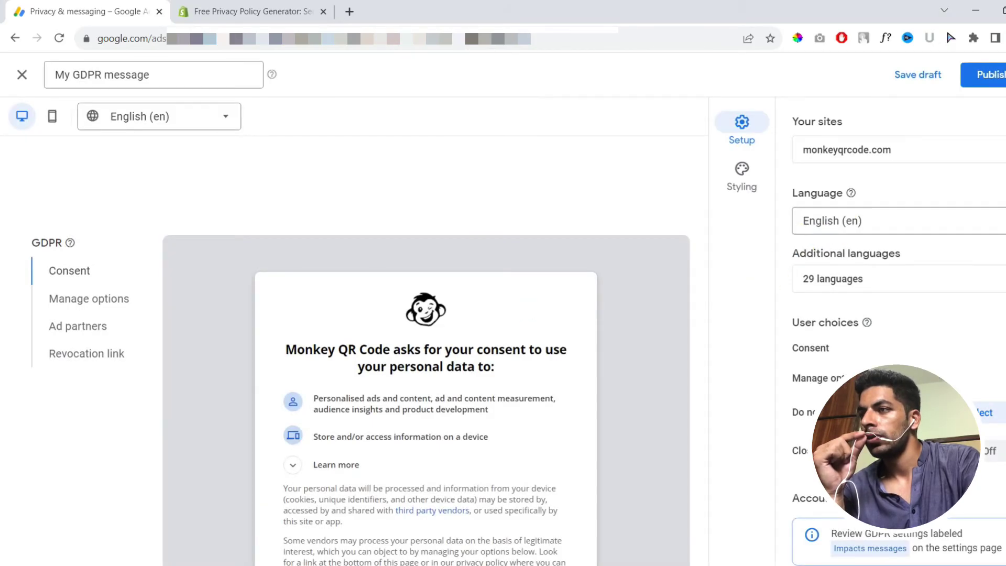
- Turn on the Do not consent button and the Close (do not consent) option
scroll(859, 258, "down", 1)
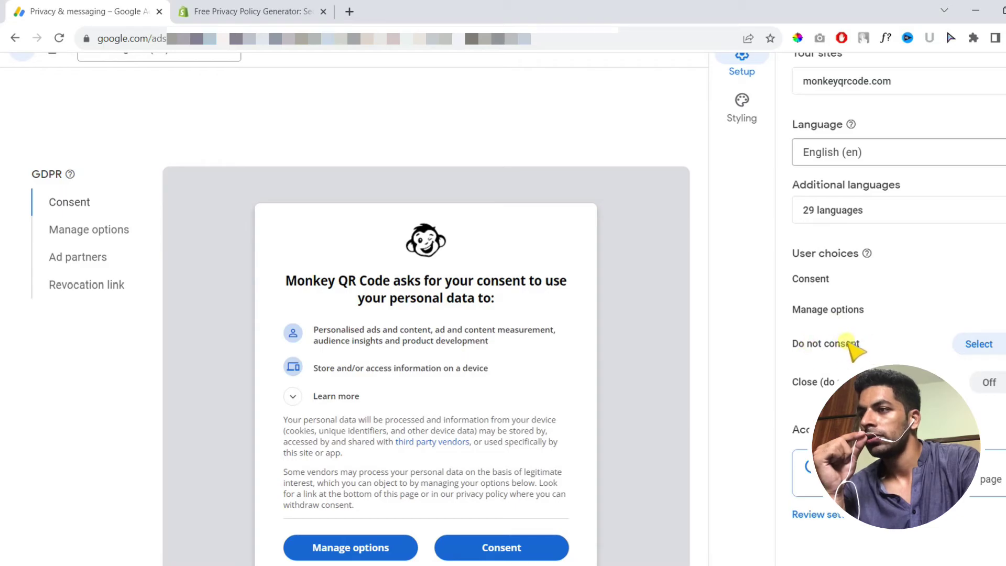
left_click(990, 344)
left_click(972, 380)
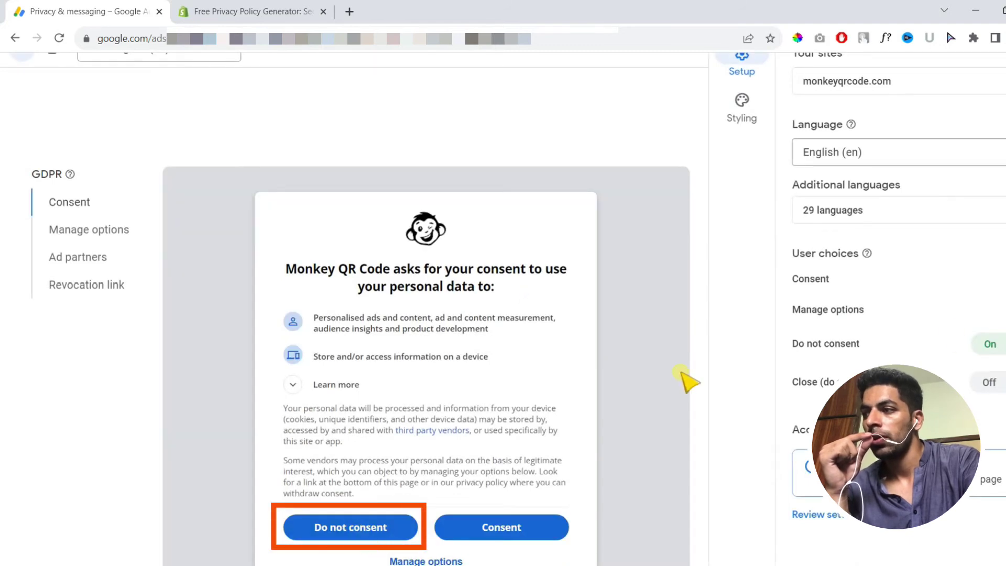
left_click(987, 409)
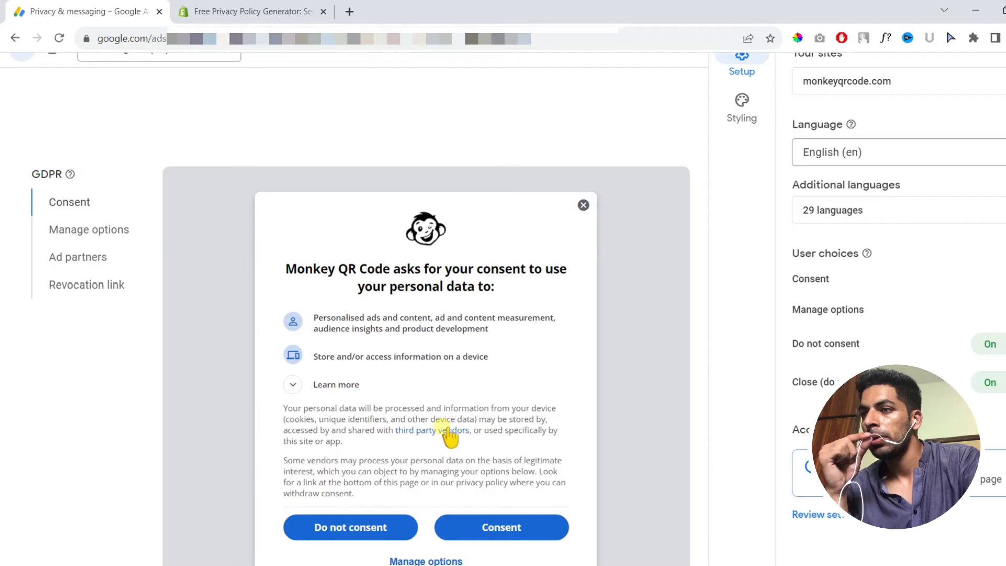
- Switch Do not consent and Close (do not consent) back Off
scroll(690, 436, "down", 1)
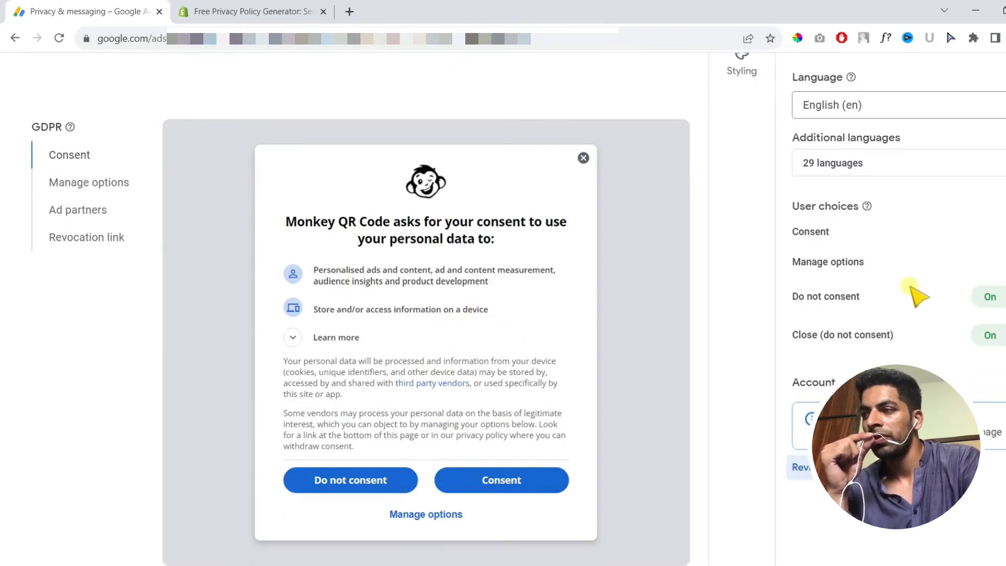
left_click(989, 296)
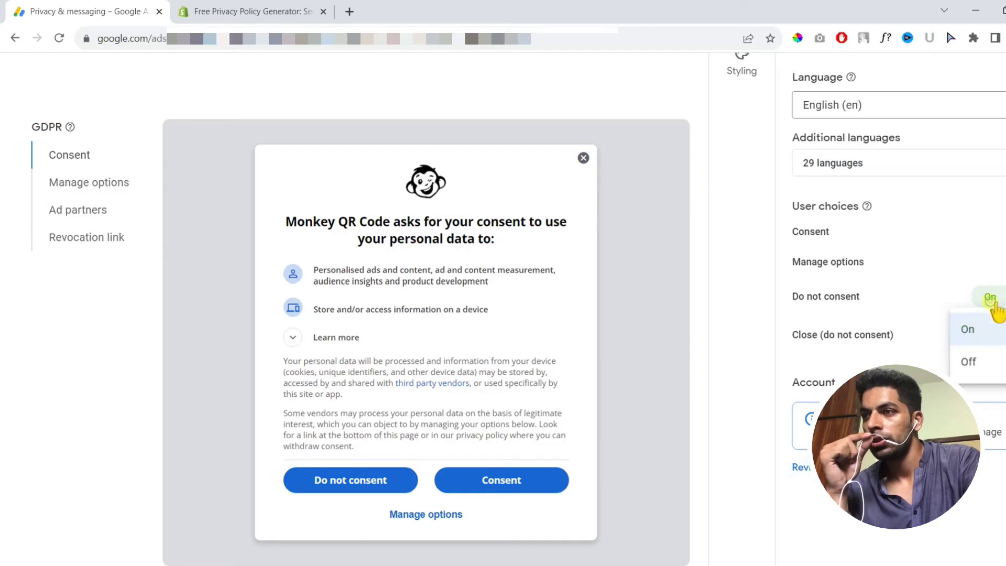
left_click(968, 363)
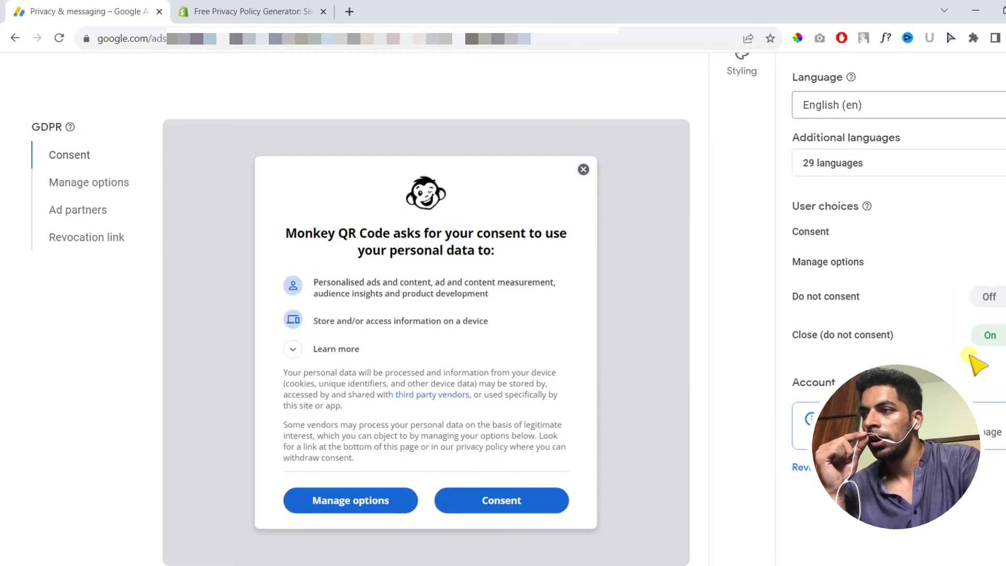
left_click(989, 335)
left_click(972, 398)
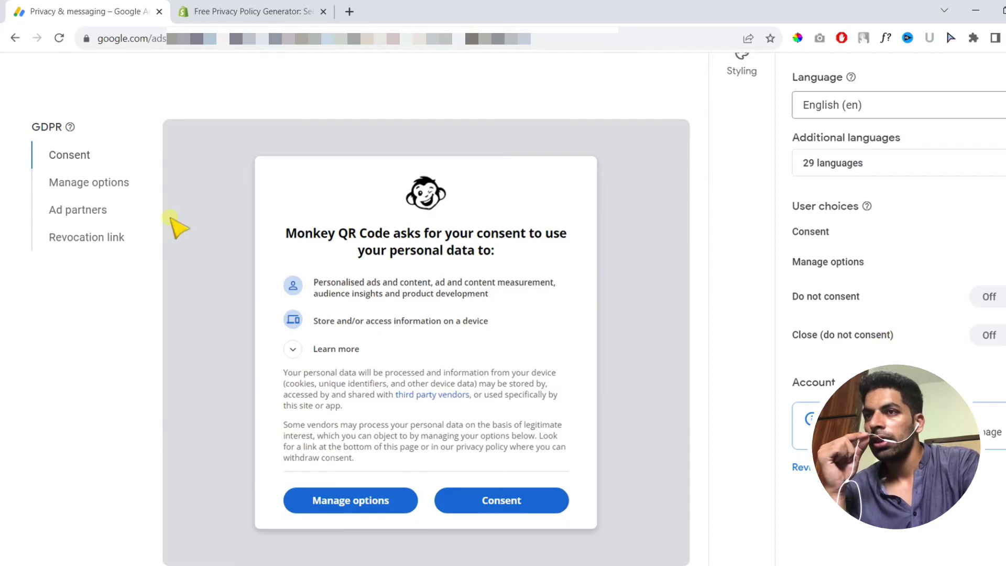
left_click(92, 192)
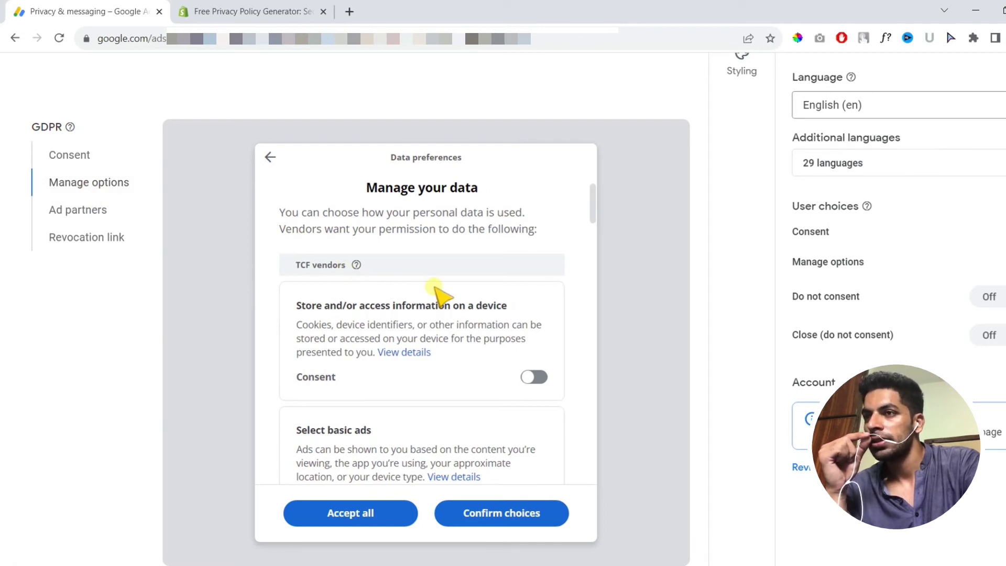
scroll(435, 288, "down", 3)
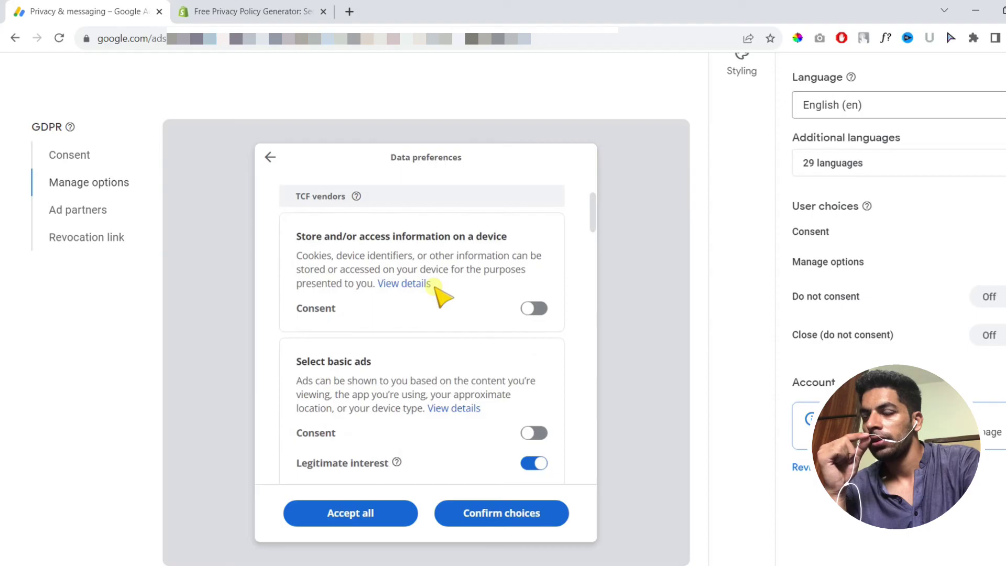
scroll(440, 296, "down", 1)
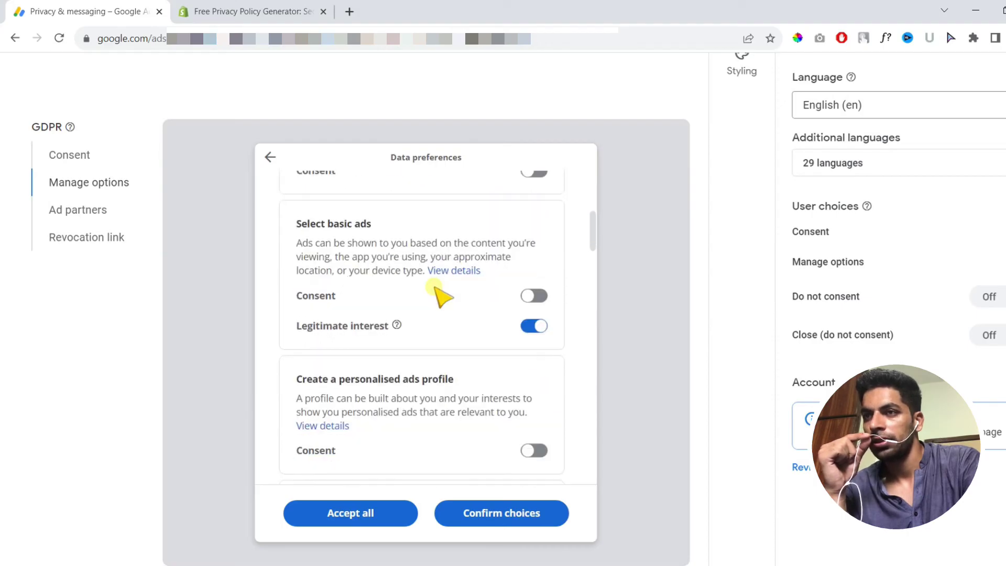
scroll(440, 296, "down", 6)
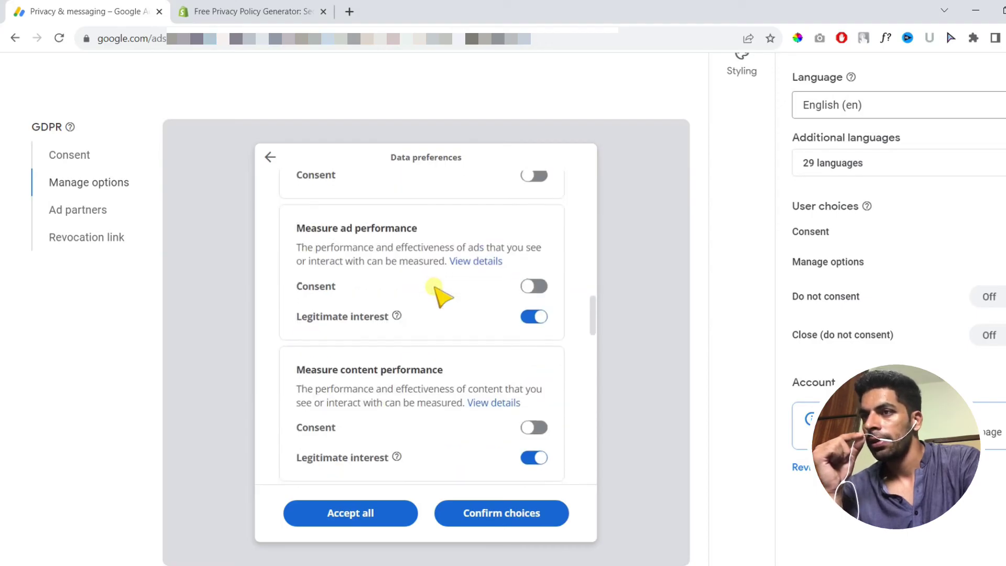
scroll(440, 296, "down", 15)
scroll(440, 296, "up", 18)
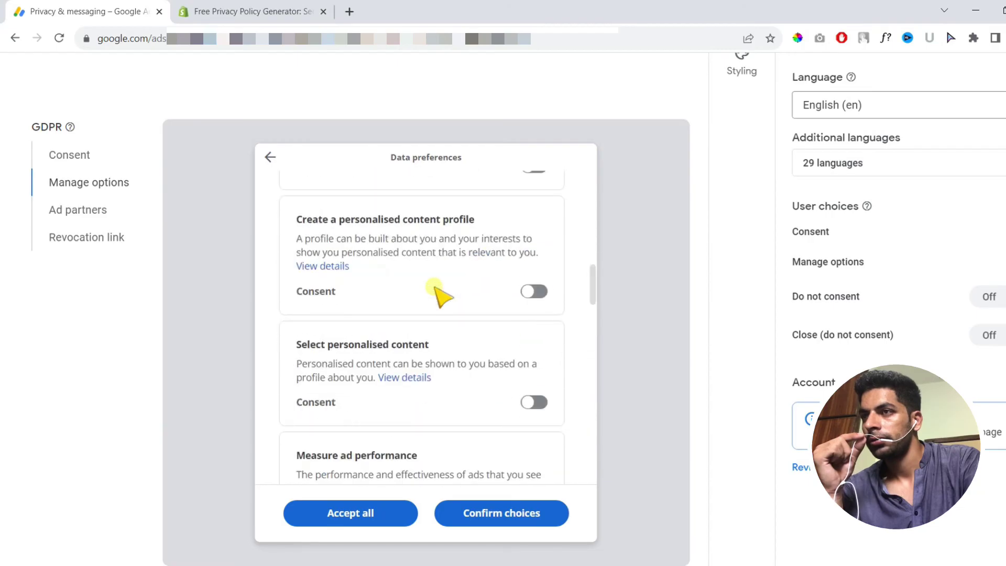
scroll(440, 296, "up", 5)
left_click(269, 162)
scroll(424, 306, "up", 2)
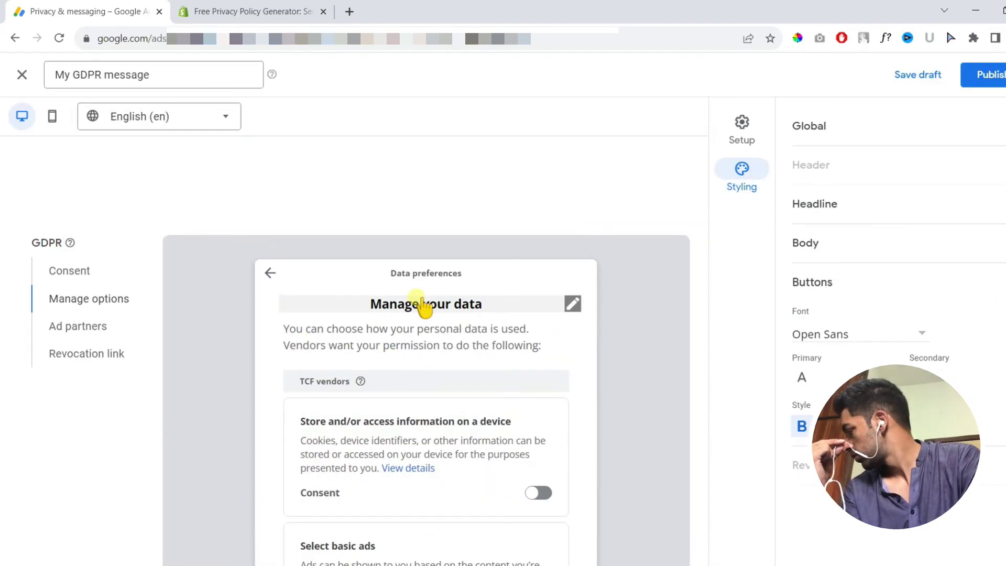
left_click(738, 128)
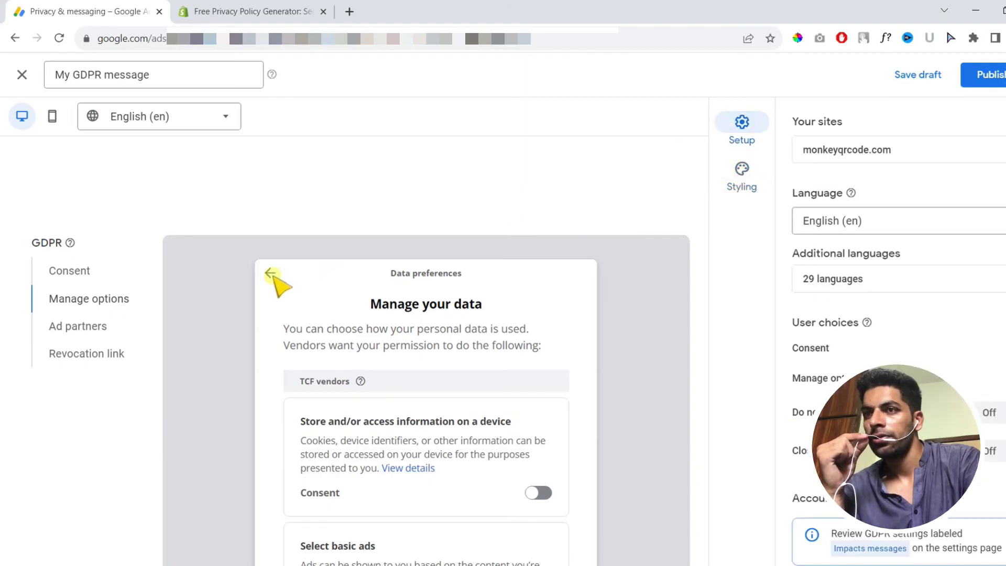
scroll(272, 277, "down", 1)
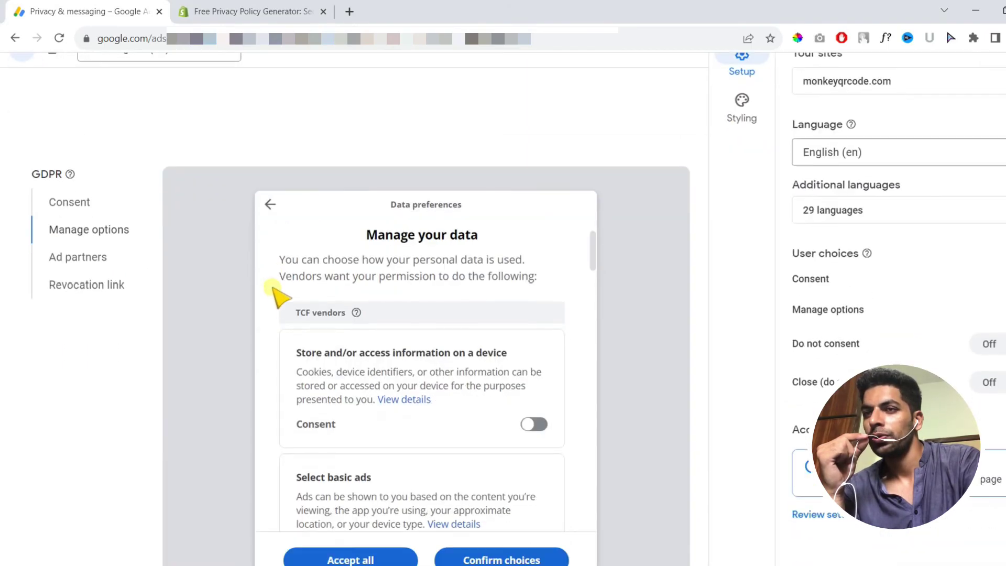
- Preview the Ad partners page, scroll through its vendor list, then preview the Revocation link page
left_click(111, 257)
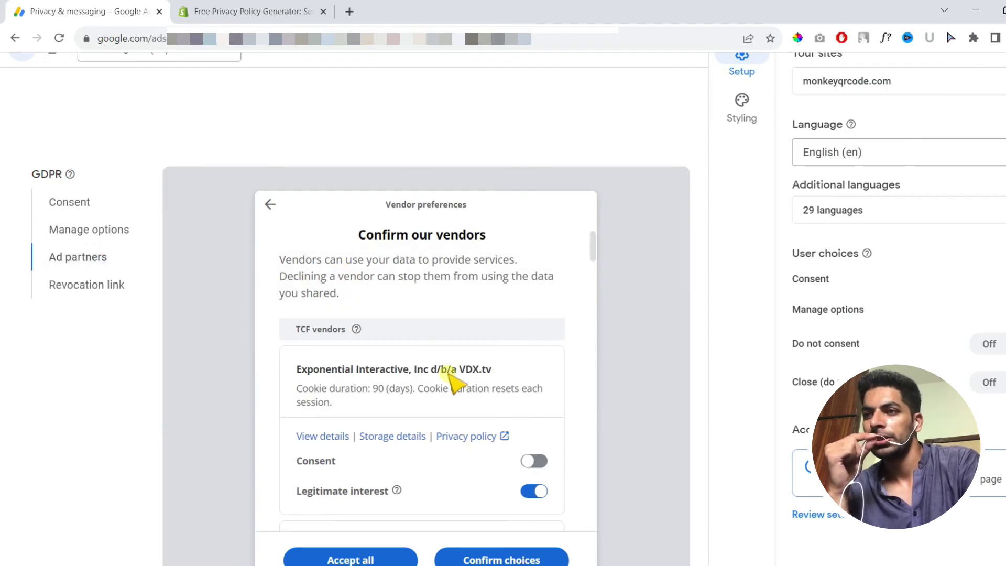
scroll(285, 425, "down", 1)
scroll(285, 426, "down", 15)
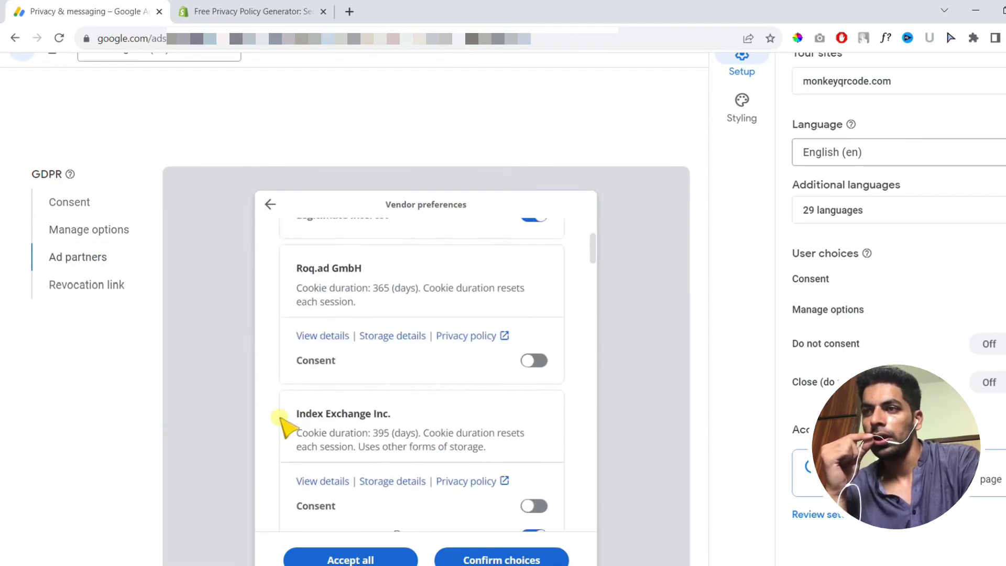
scroll(286, 425, "down", 8)
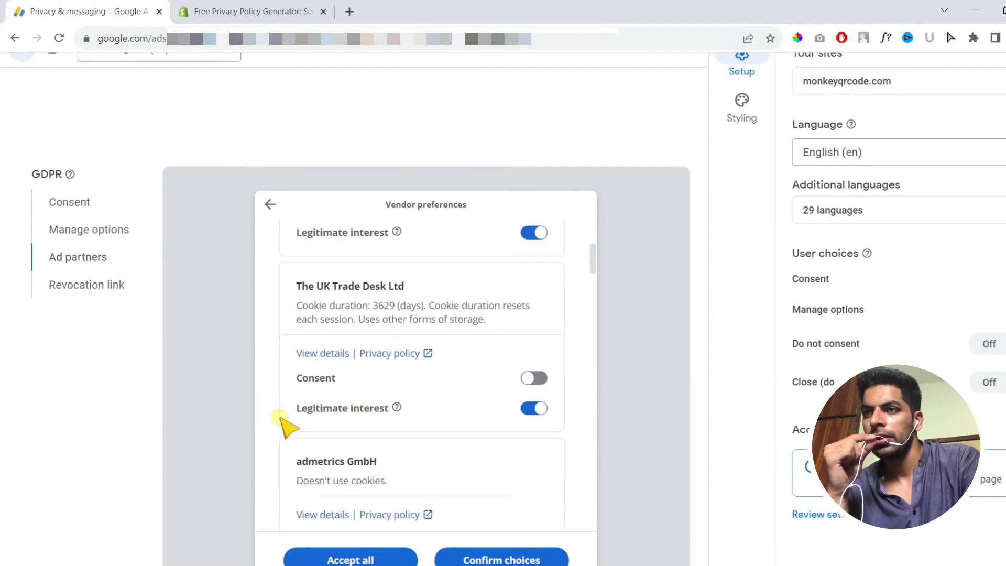
scroll(282, 416, "up", 20)
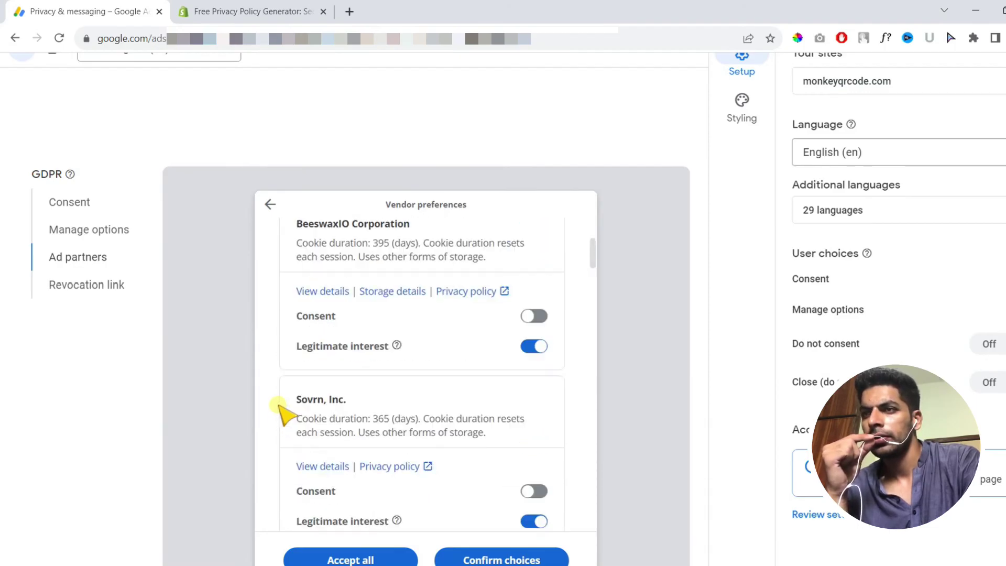
left_click(107, 286)
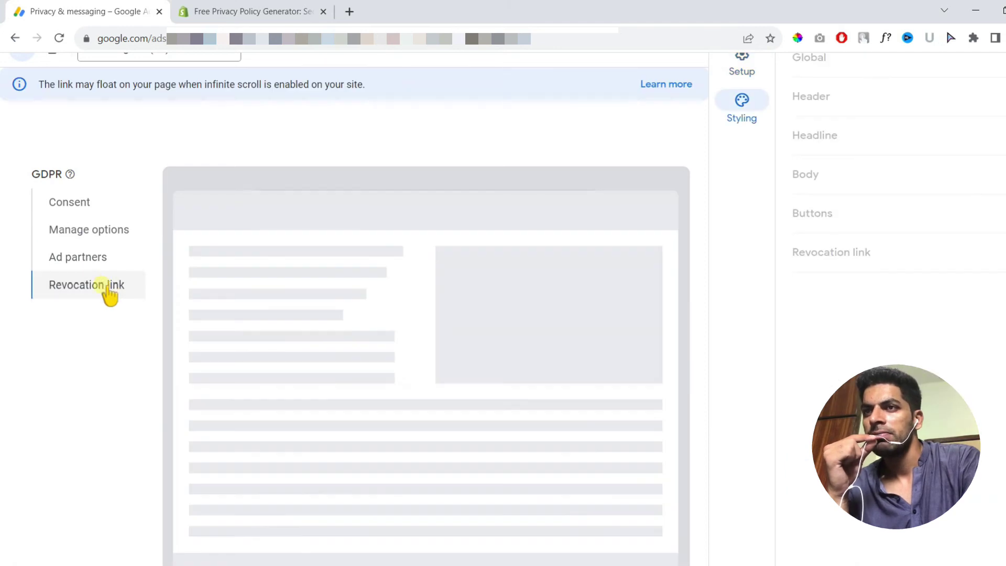
- Return the message preview to the Consent page
scroll(109, 294, "up", 2)
double_click(118, 354)
left_click(97, 267)
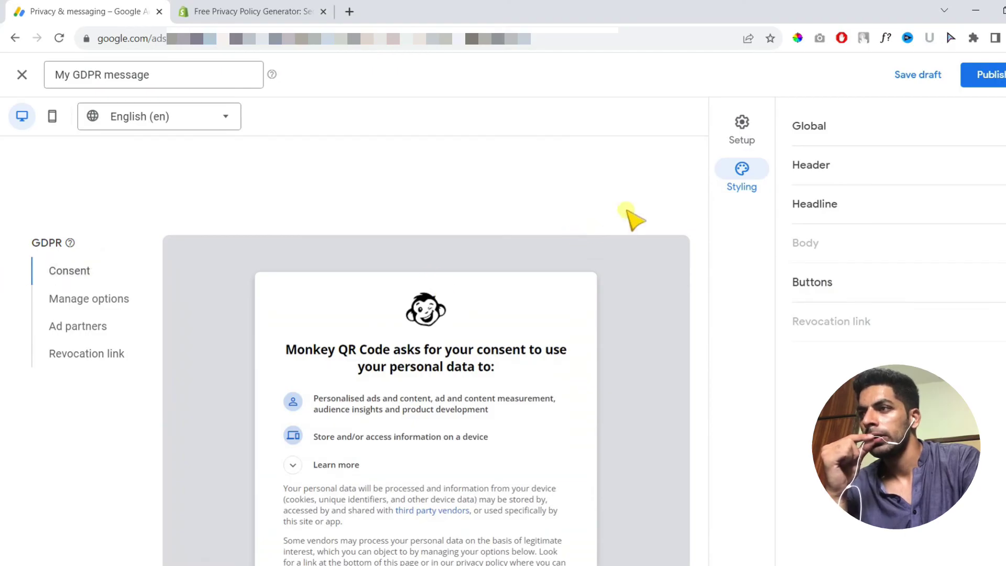
- Show the message's Styling options and expand the Global colour section
left_click(750, 137)
scroll(793, 359, "down", 2)
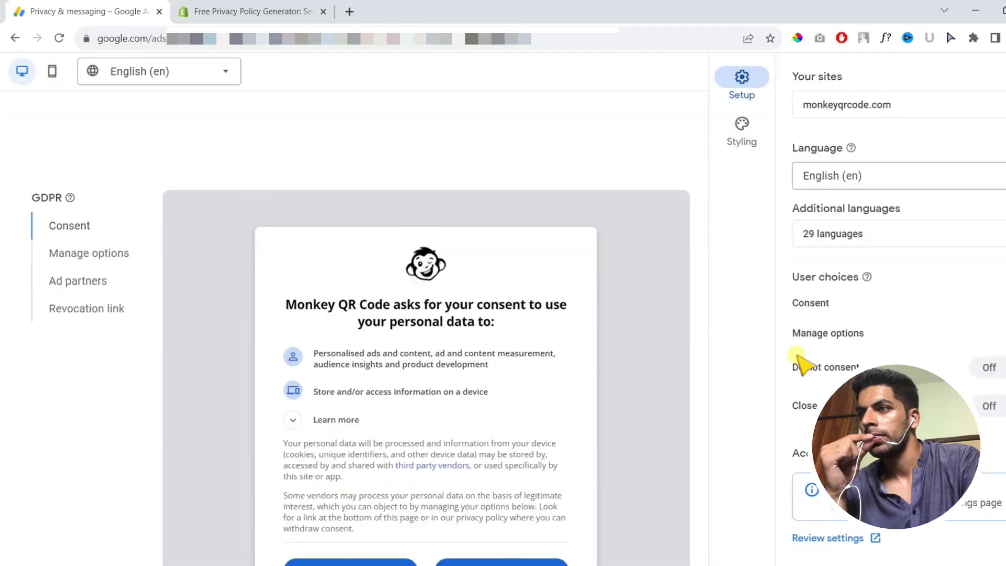
scroll(785, 353, "up", 2)
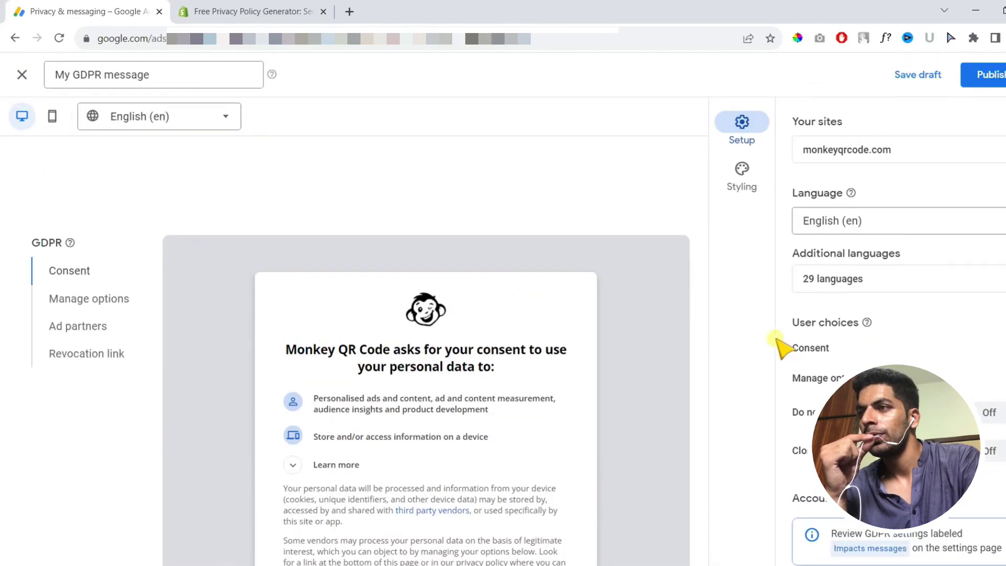
left_click(752, 189)
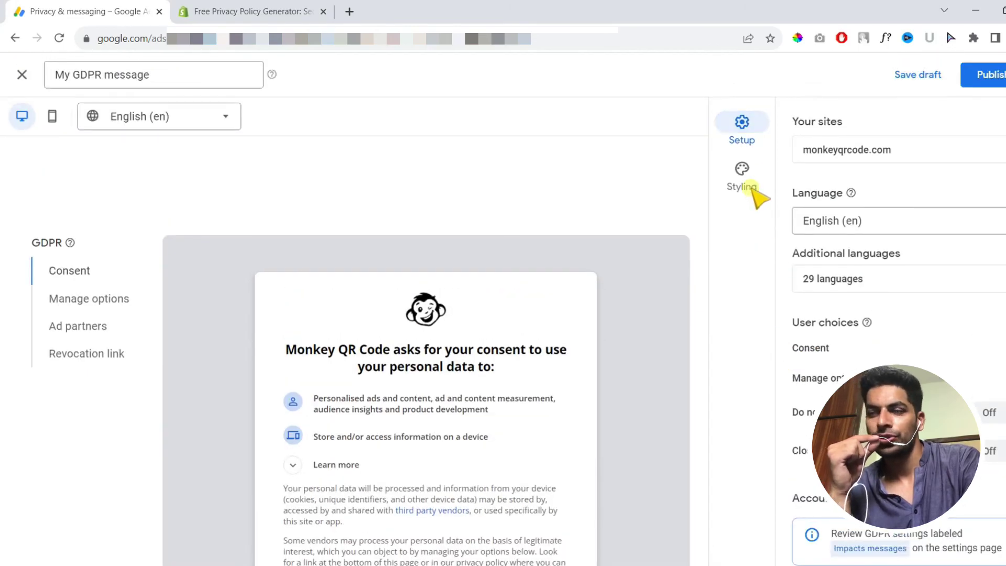
left_click(753, 188)
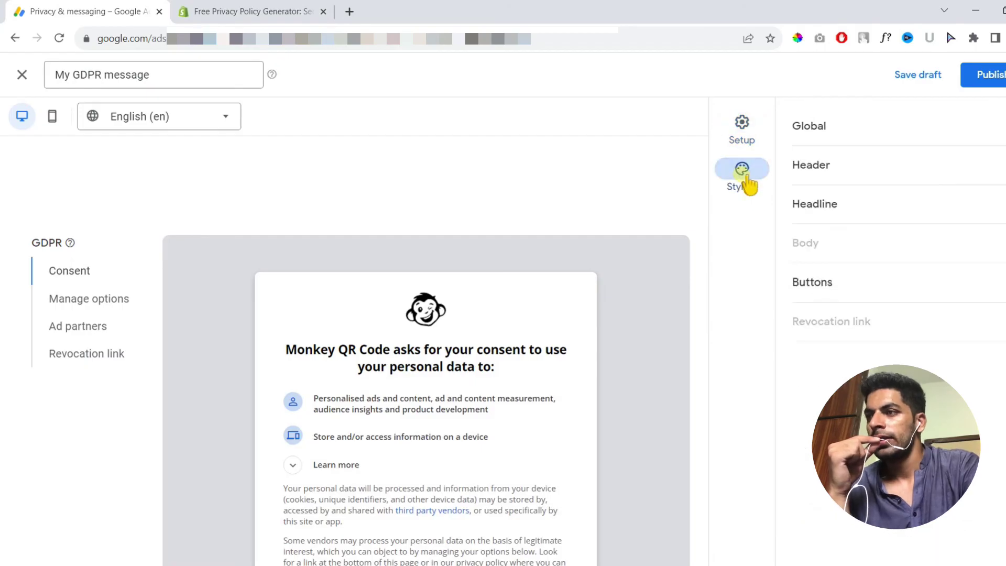
scroll(706, 303, "down", 1)
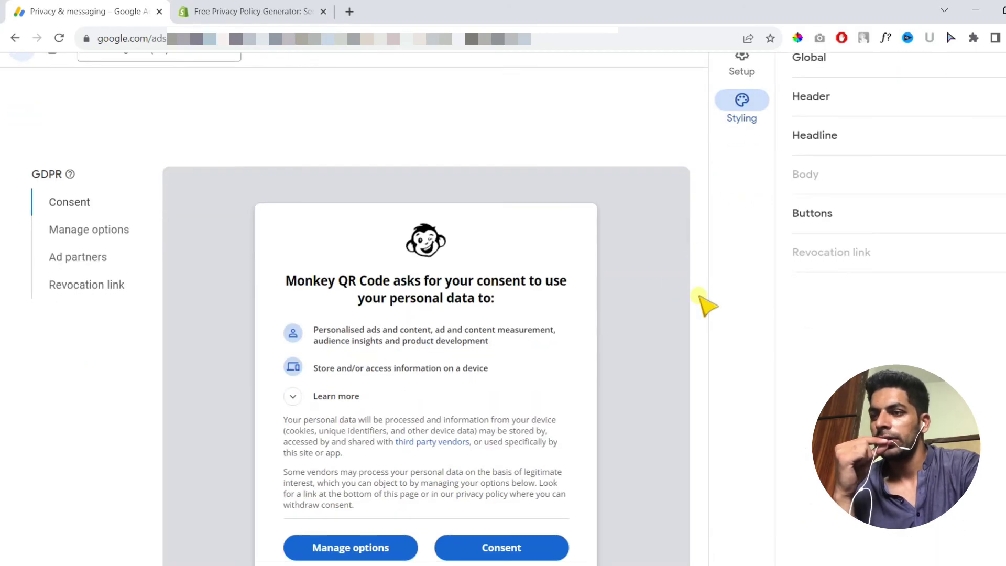
scroll(471, 533, "up", 1)
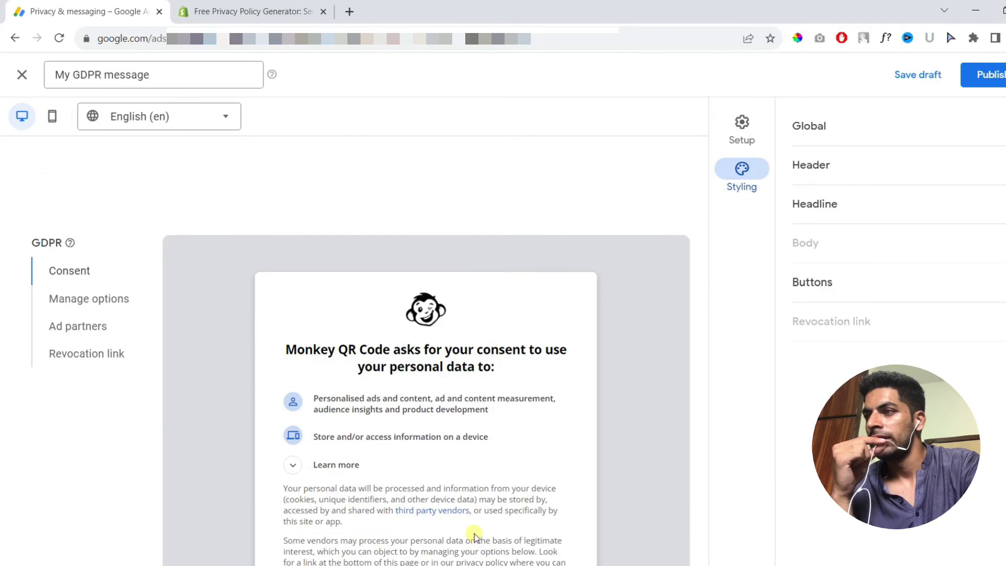
left_click(825, 130)
scroll(592, 315, "down", 2)
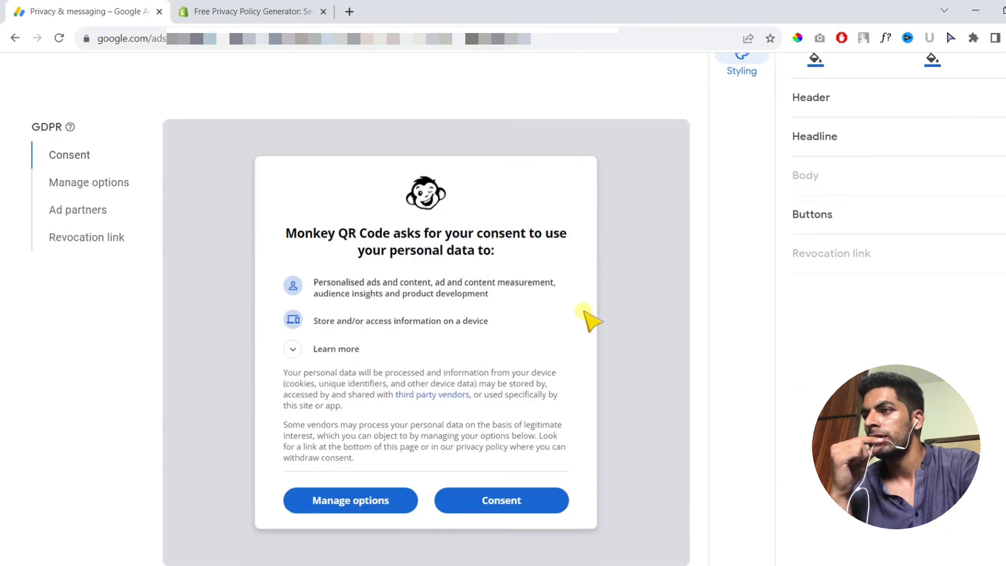
- Set the message's primary colour to green #72d219
scroll(589, 317, "up", 1)
left_click(815, 125)
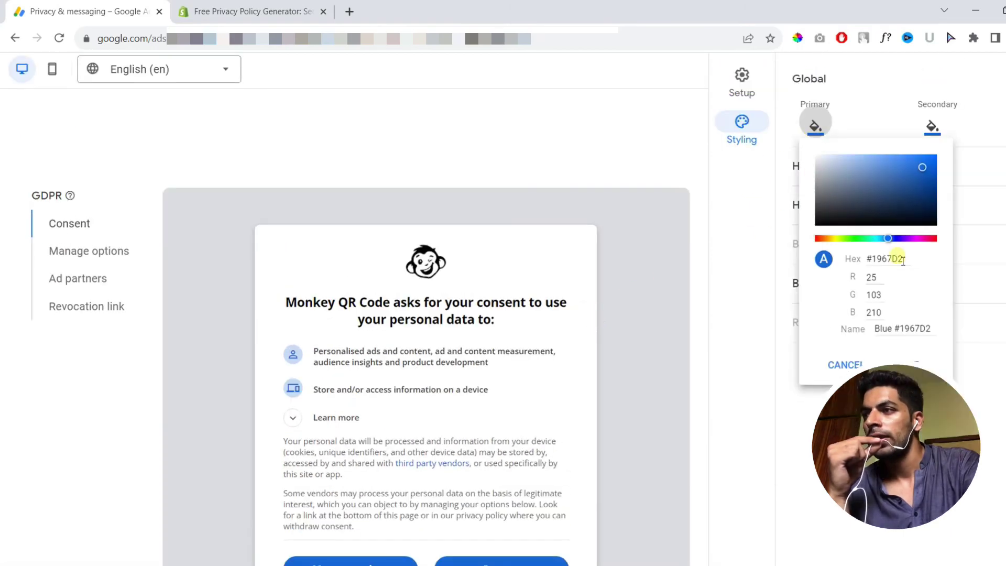
left_click_drag(871, 238, 845, 238)
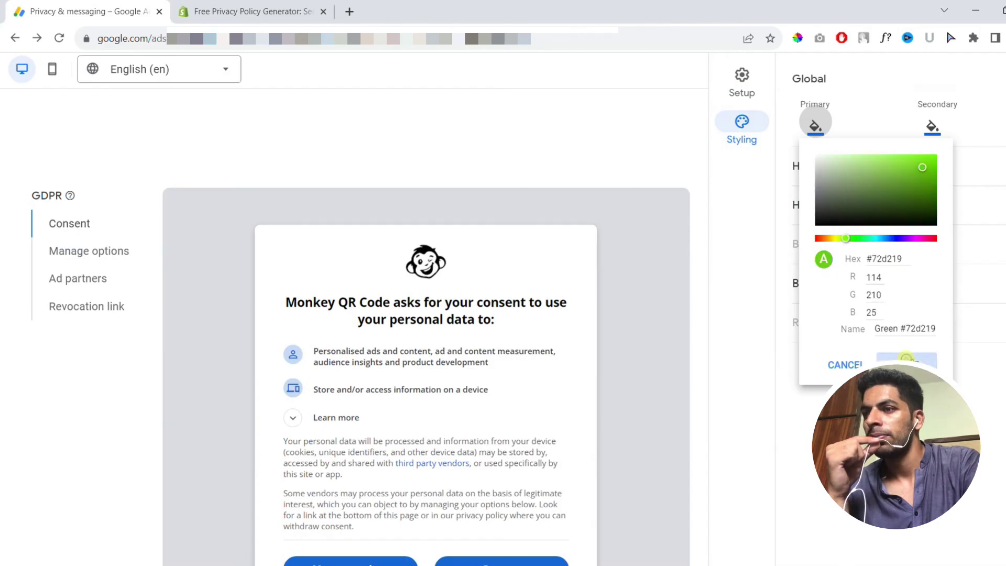
left_click(906, 359)
- Set the secondary colour to fully saturated pink #d51173
scroll(538, 388, "down", 1)
scroll(523, 508, "up", 2)
left_click(932, 228)
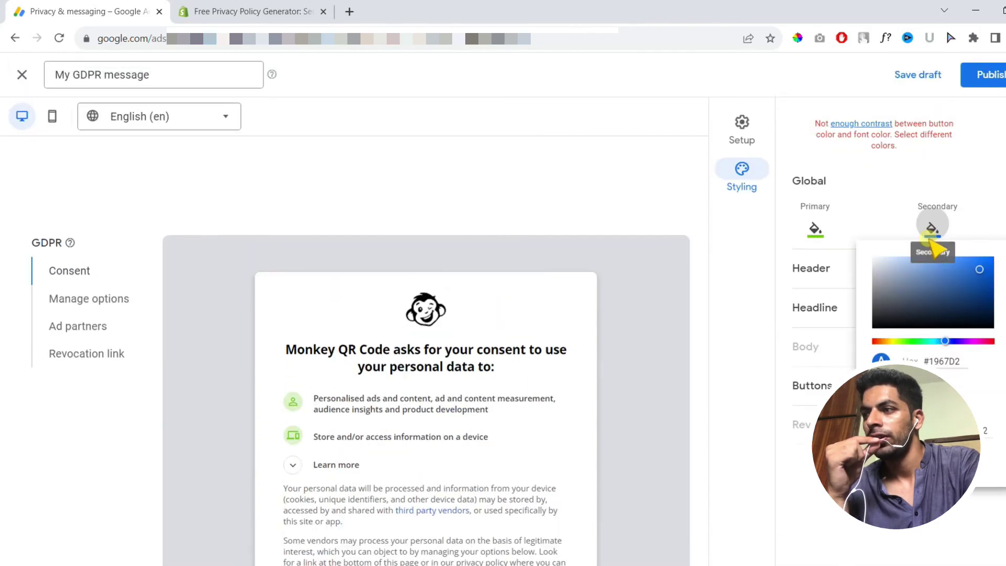
left_click_drag(955, 341, 985, 340)
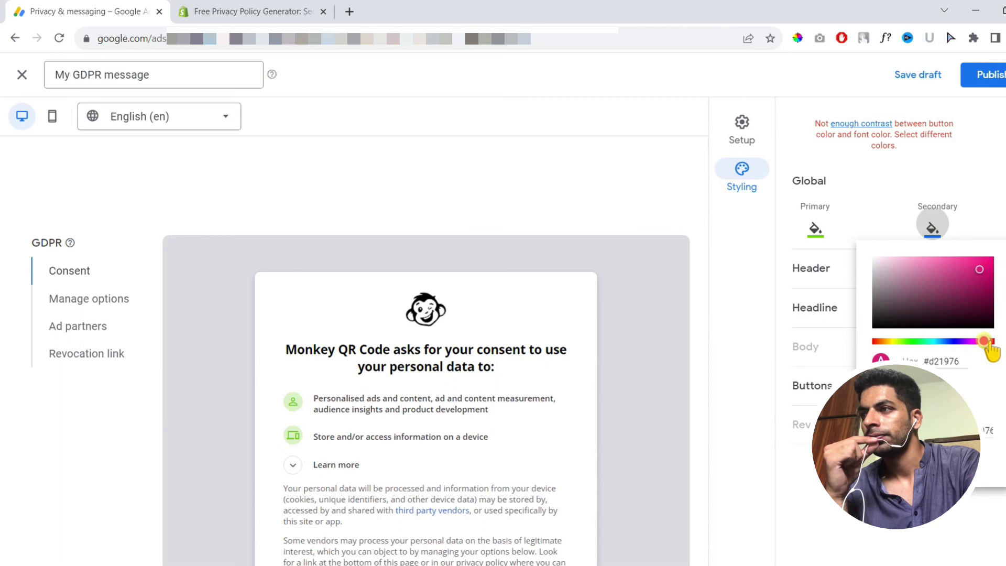
left_click(985, 267)
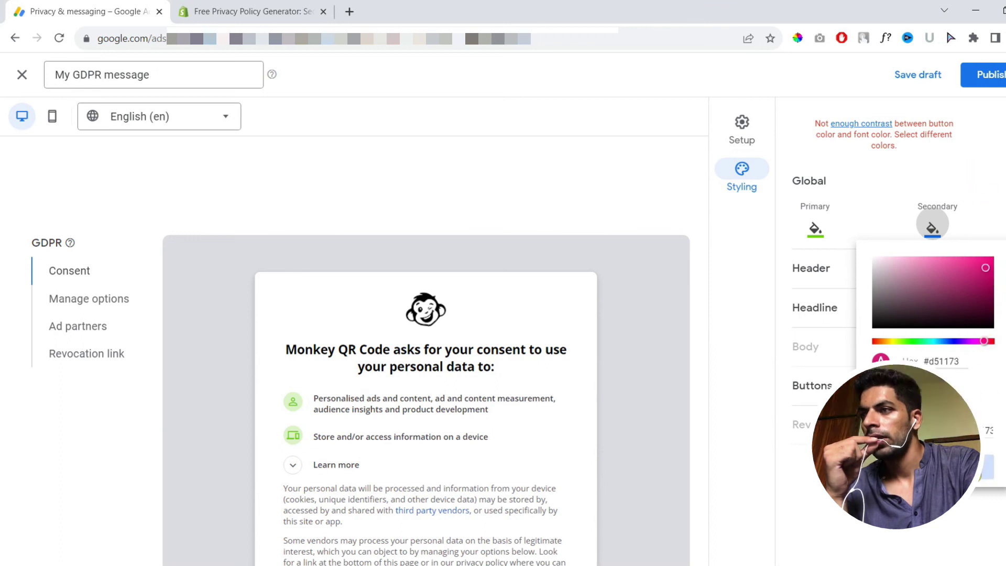
left_click(613, 478)
scroll(577, 467, "down", 2)
scroll(649, 485, "up", 1)
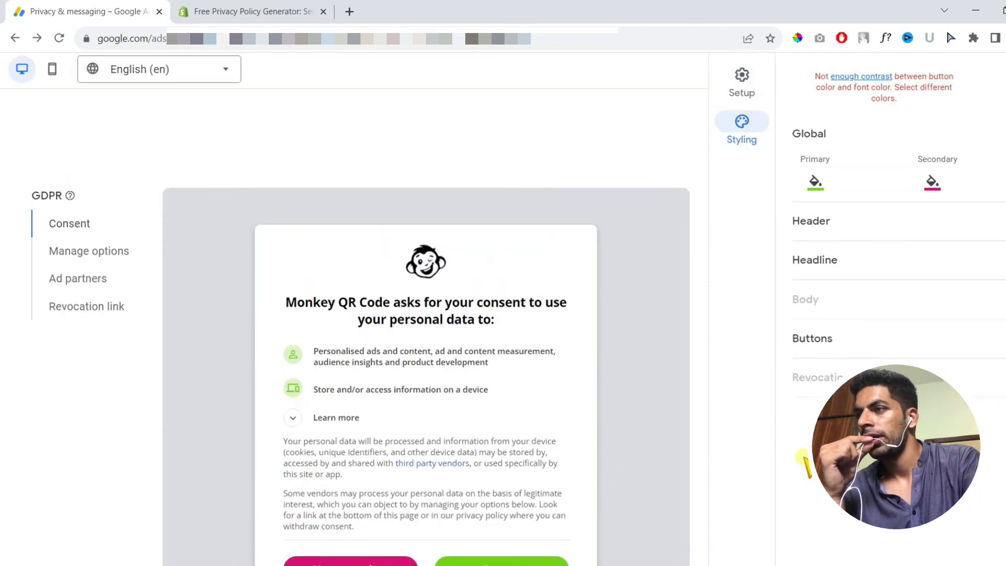
left_click(837, 220)
left_click(804, 229)
left_click(812, 233)
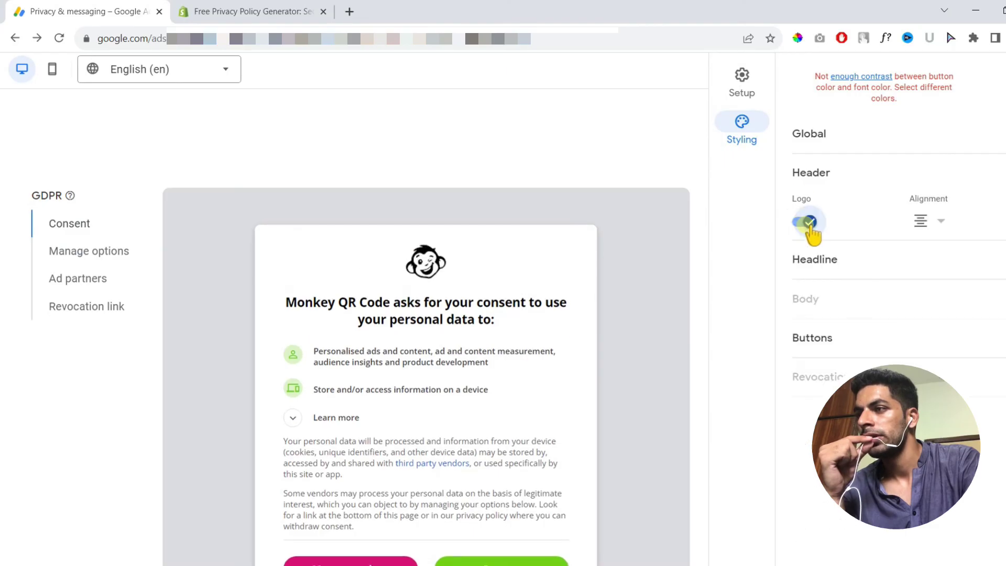
left_click(928, 222)
left_click(880, 260)
left_click(876, 264)
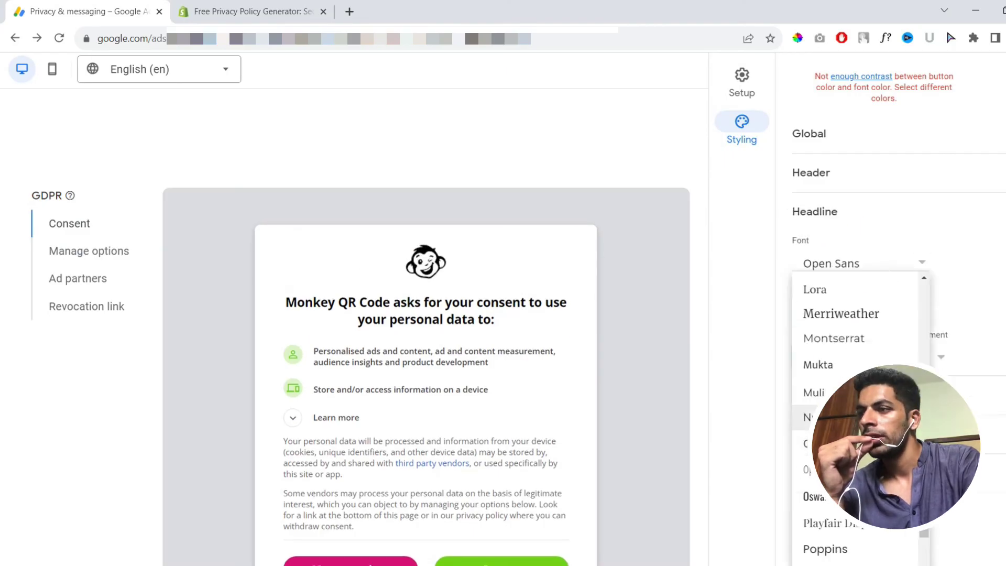
left_click(838, 417)
left_click(838, 264)
left_click(838, 443)
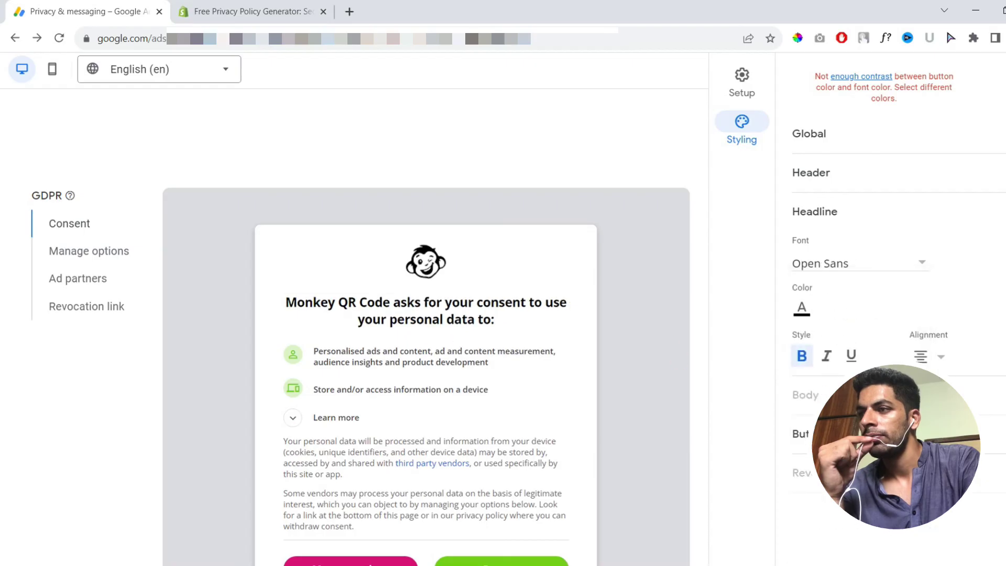
left_click(801, 434)
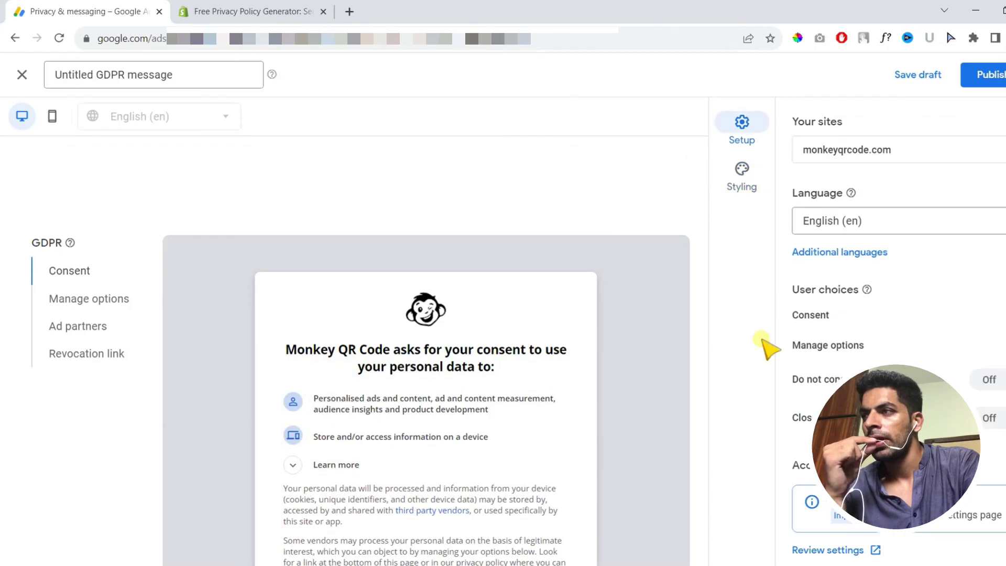
- Publish My GDPR message and confirm it in the ready-to-publish dialog
left_click(995, 76)
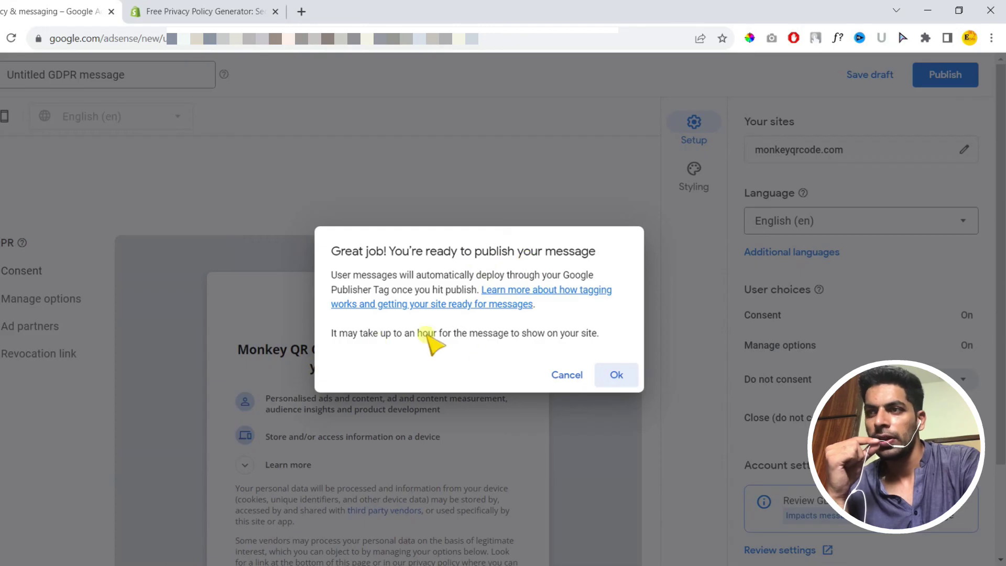
left_click(617, 376)
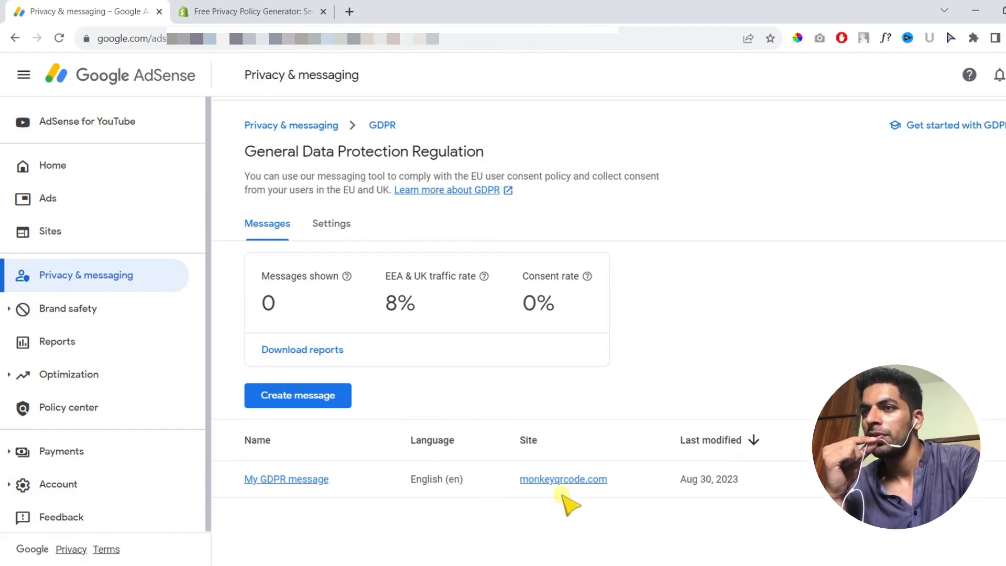
- Start a new GDPR message from the GDPR Messages list to verify the Published status
left_click(331, 397)
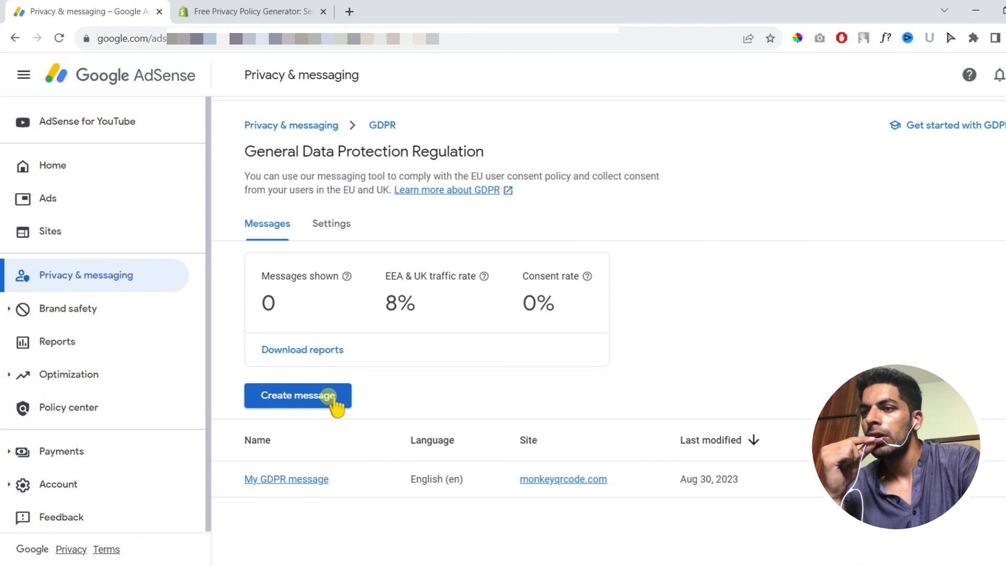